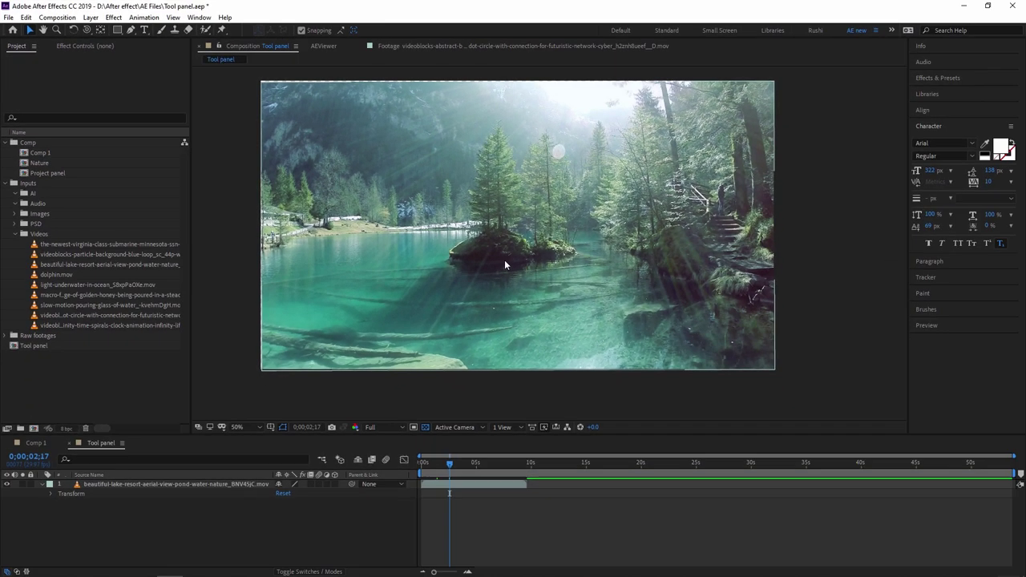
Shift the lake video layer slightly off the frame and fit it back to the composition size.
mouse_move(533, 243)
left_mouse_down()
mouse_move(553, 245)
mouse_move(565, 272)
mouse_move(547, 235)
mouse_move(576, 260)
mouse_move(526, 239)
mouse_move(574, 268)
mouse_move(520, 374)
mouse_move(551, 260)
mouse_move(588, 264)
mouse_move(564, 270)
mouse_move(587, 302)
mouse_move(569, 291)
mouse_move(617, 291)
mouse_move(507, 269)
mouse_move(466, 228)
mouse_move(484, 256)
mouse_move(453, 267)
mouse_move(539, 247)
left_mouse_up()
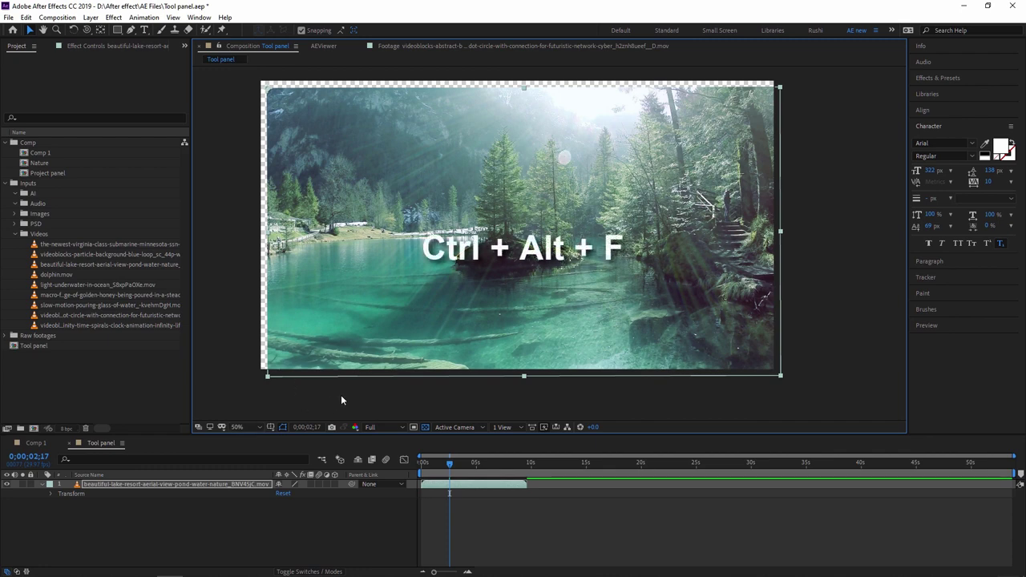
key("ctrl+alt+f")
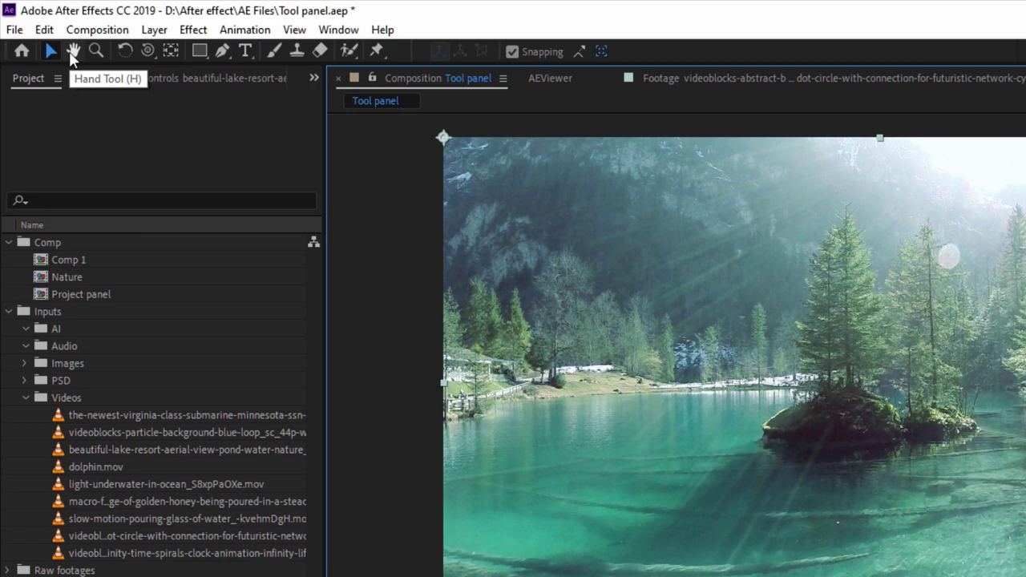
Pan around the lake footage with the Hand tool at several magnifications between 25% and 100%.
left_click(73, 51)
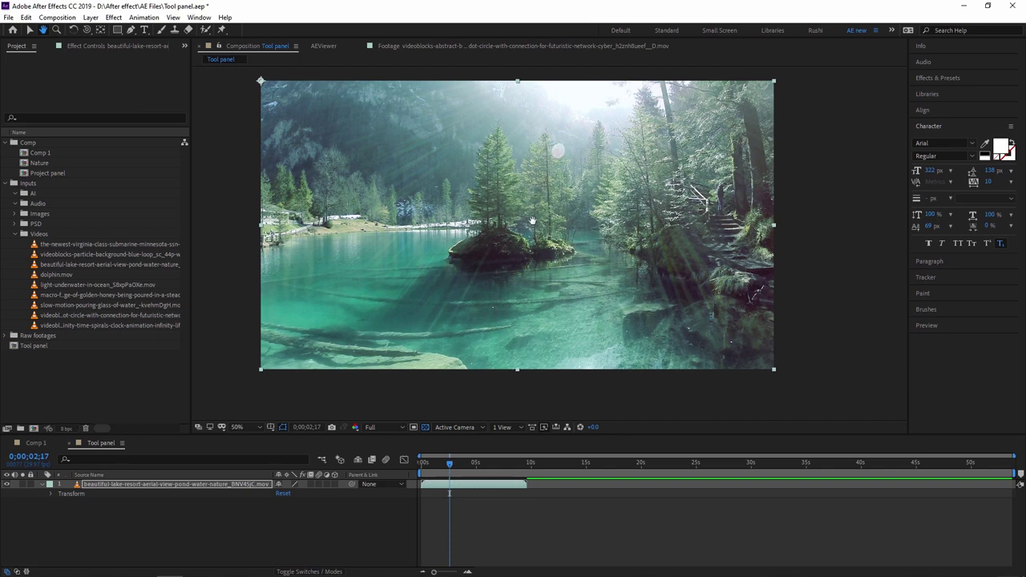
left_click_drag(536, 200, 509, 228)
scroll(539, 245, "up", 2)
left_click_drag(299, 142, 412, 192)
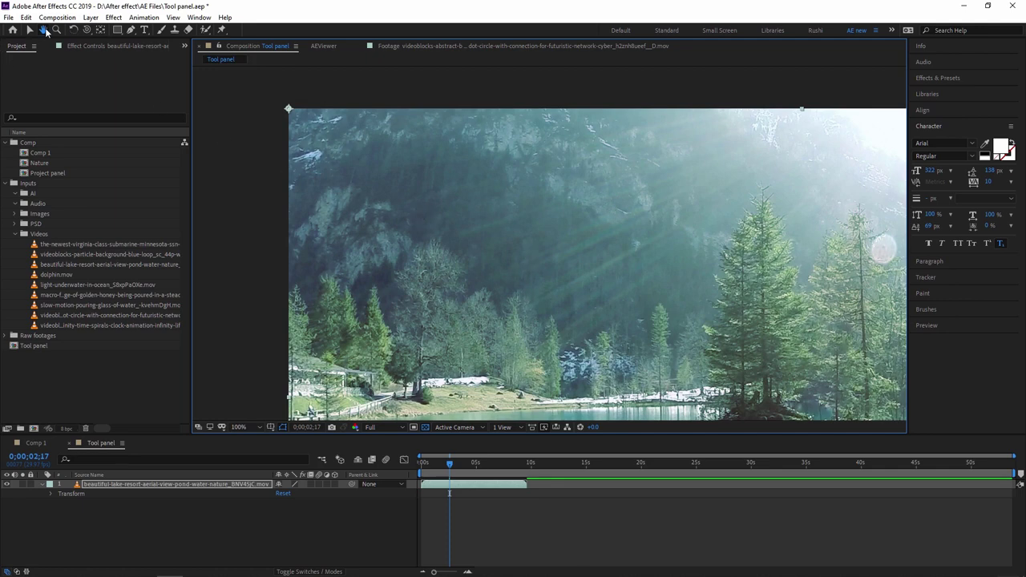
scroll(409, 228, "up", 2)
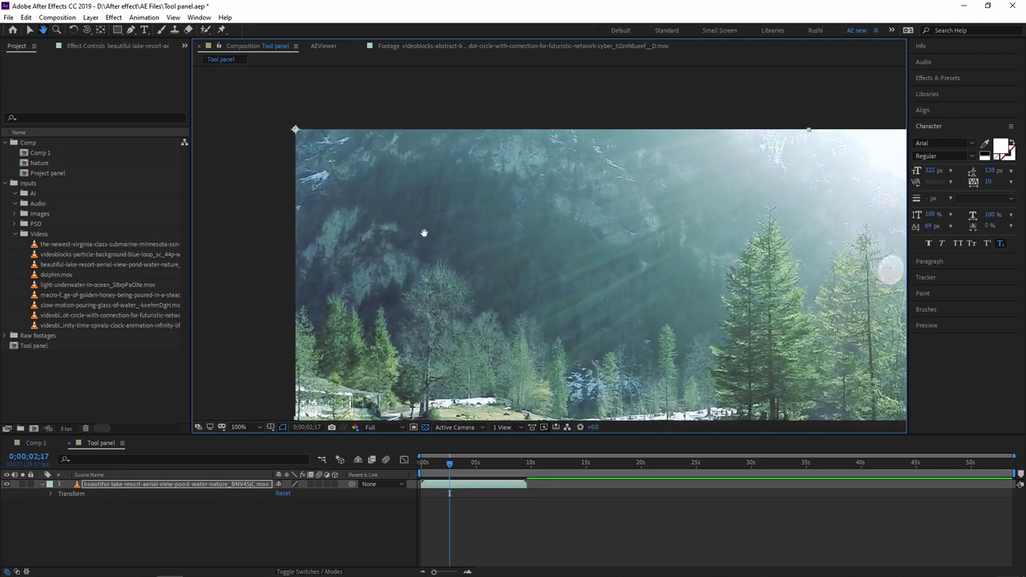
scroll(494, 238, "down", 6)
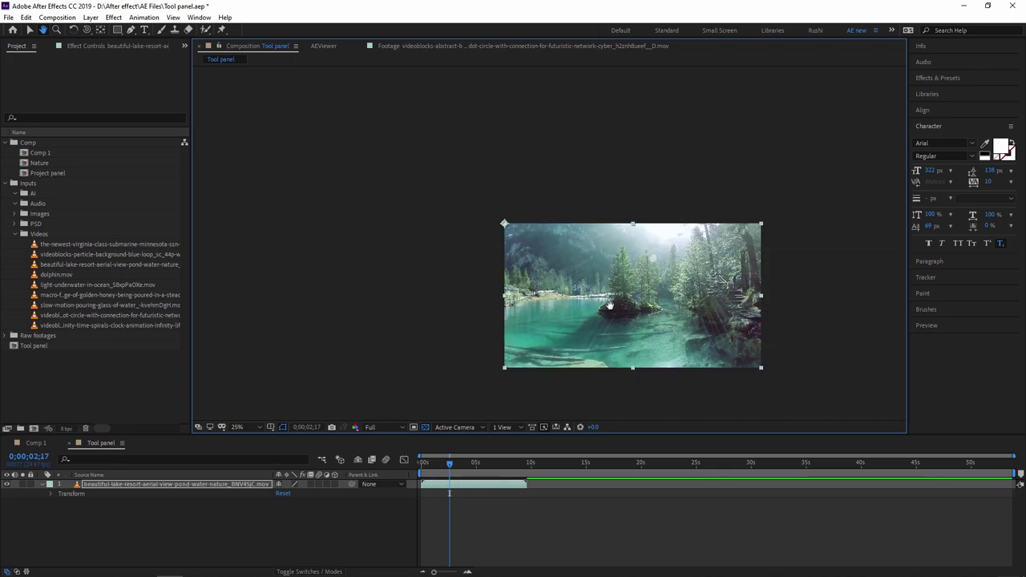
scroll(496, 243, "left", 4)
scroll(486, 236, "up", 2)
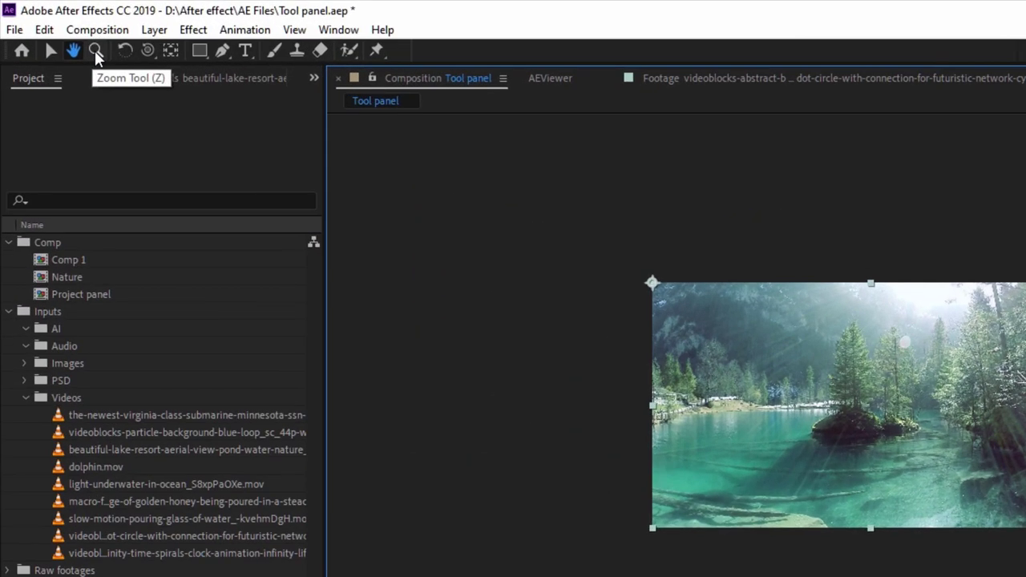
Examine the lake footage with the Zoom tool up to 800% and return to a 50% view of the whole frame.
left_click(95, 51)
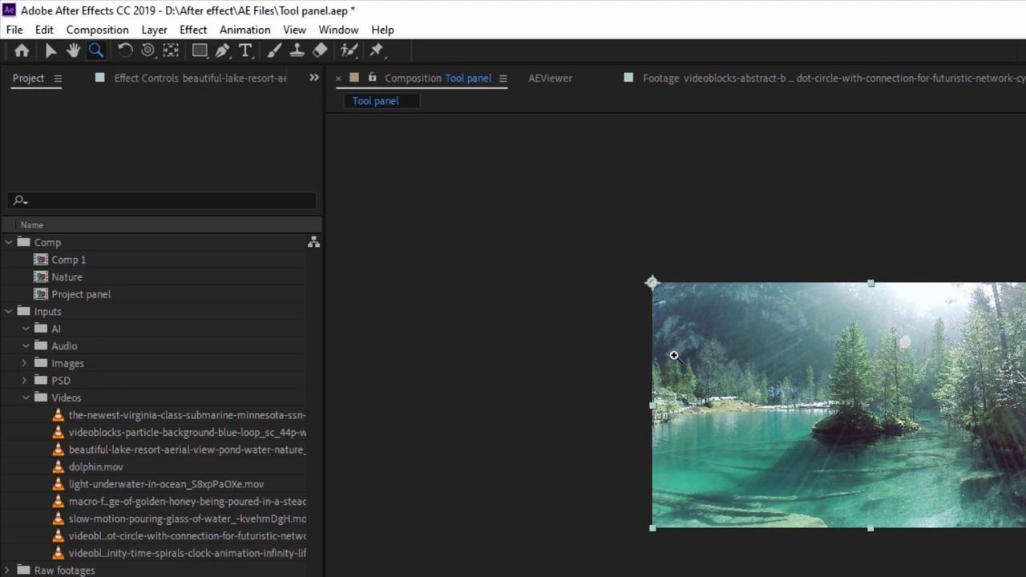
left_click(636, 295)
key("comma")
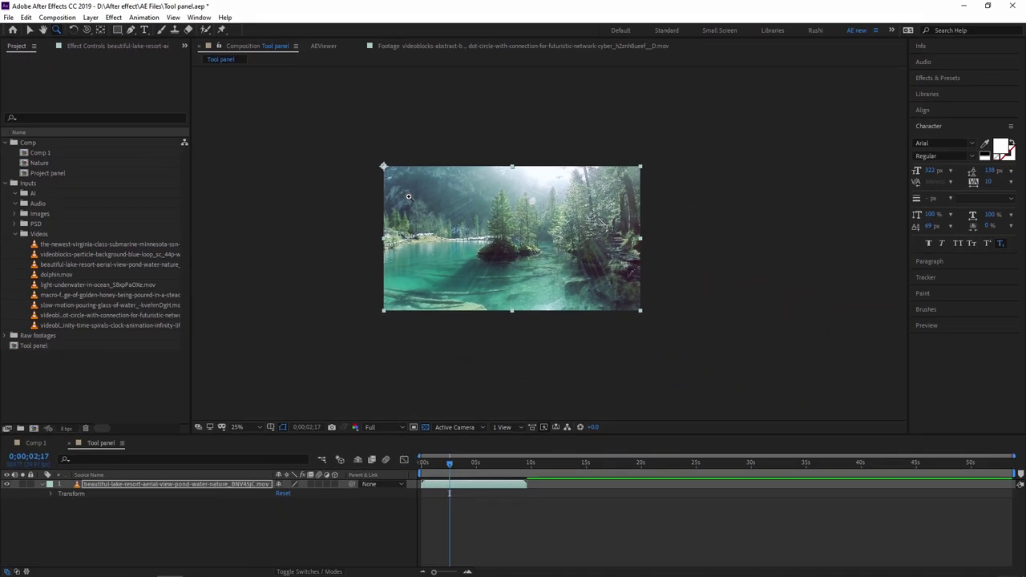
key("period")
key("comma")
key("period")
scroll(481, 235, "up", 8)
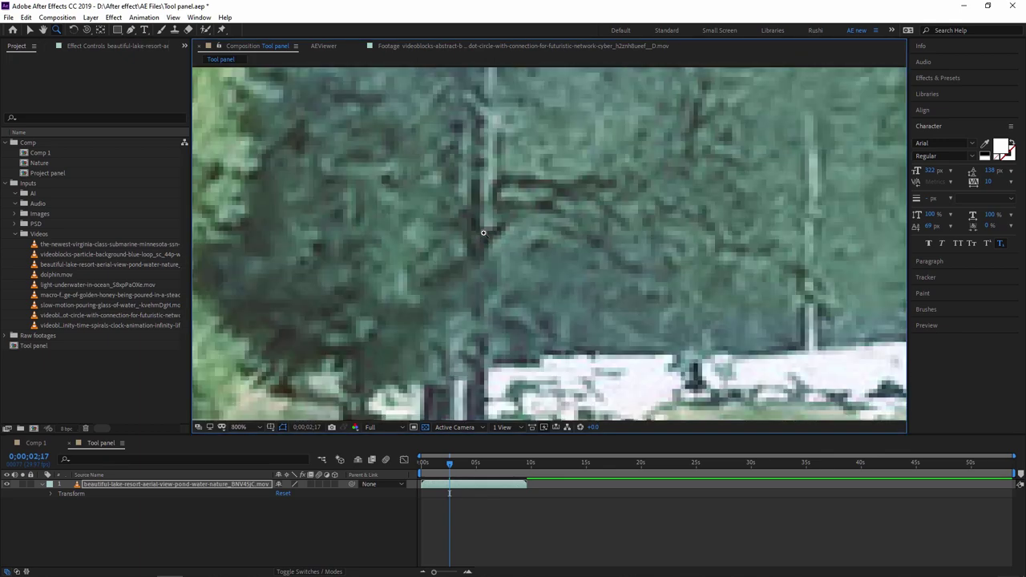
scroll(479, 229, "down", 5)
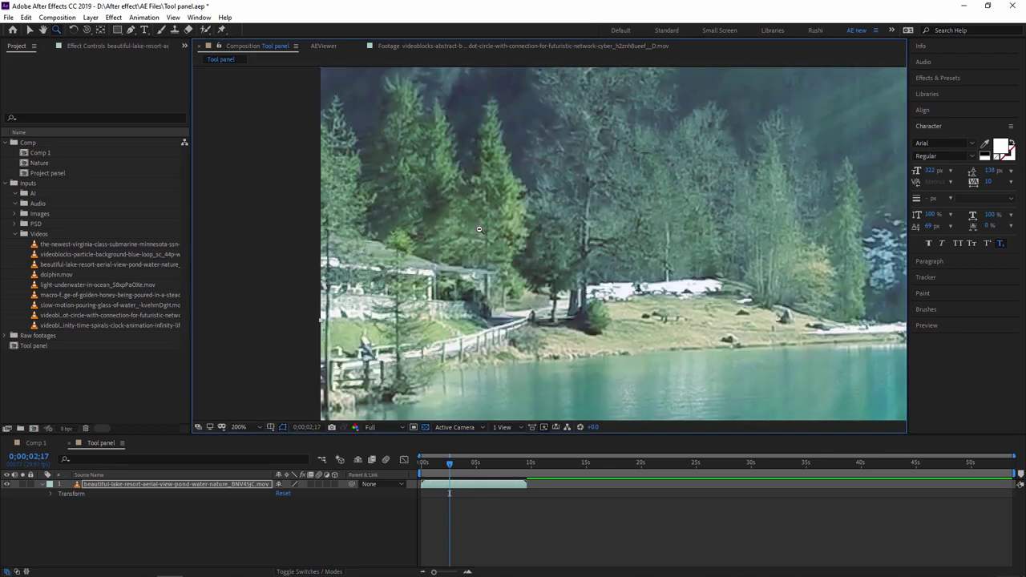
scroll(478, 229, "down", 4)
left_click_drag(710, 281, 524, 248)
left_click(549, 244)
left_click_drag(542, 199, 586, 235)
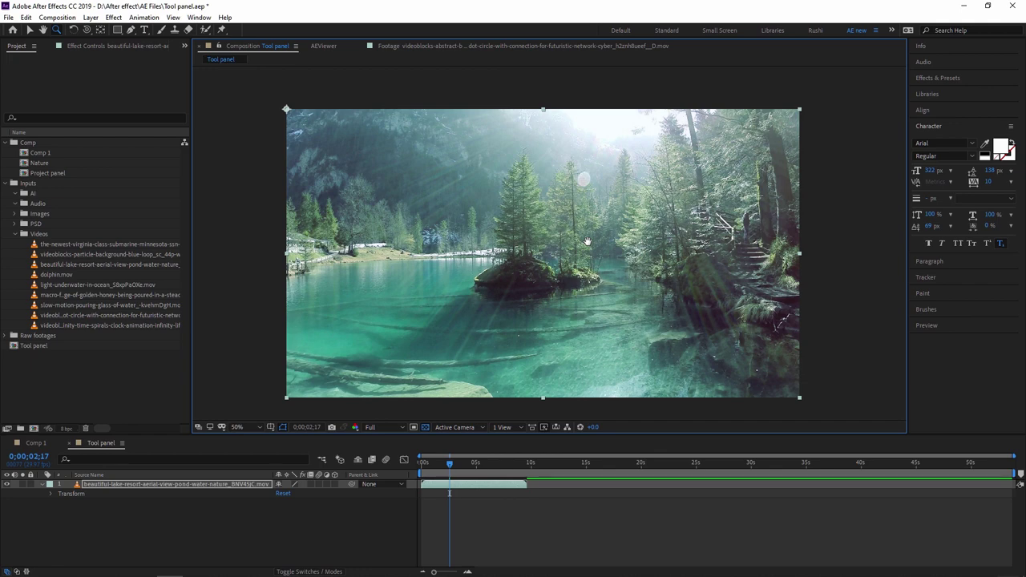
key("space")
left_click_drag(553, 238, 548, 220)
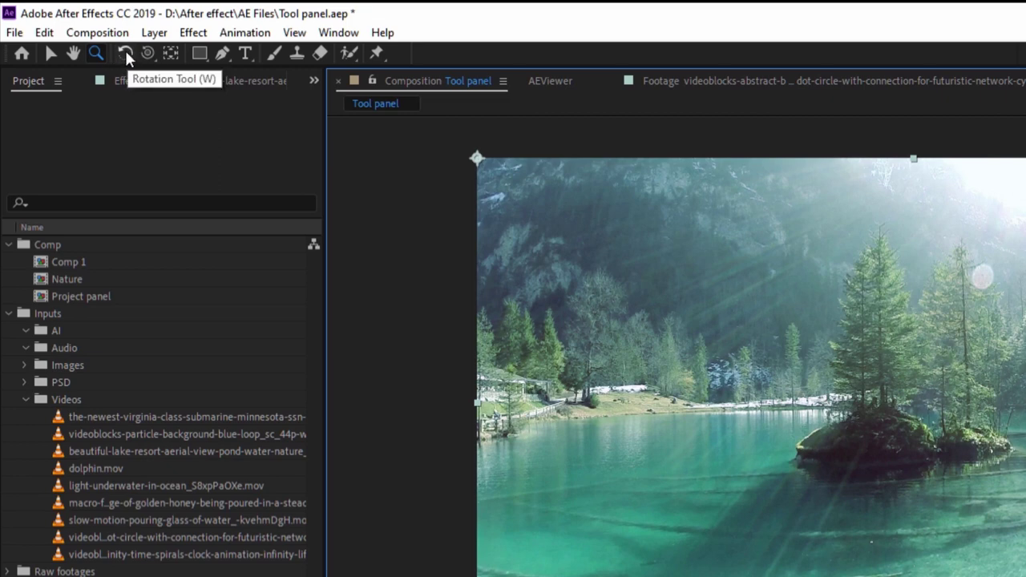
Rotate the lake layer slightly clockwise about its corner anchor point, and move the anchor point onto the small island with the Pan Behind tool.
left_click(125, 53)
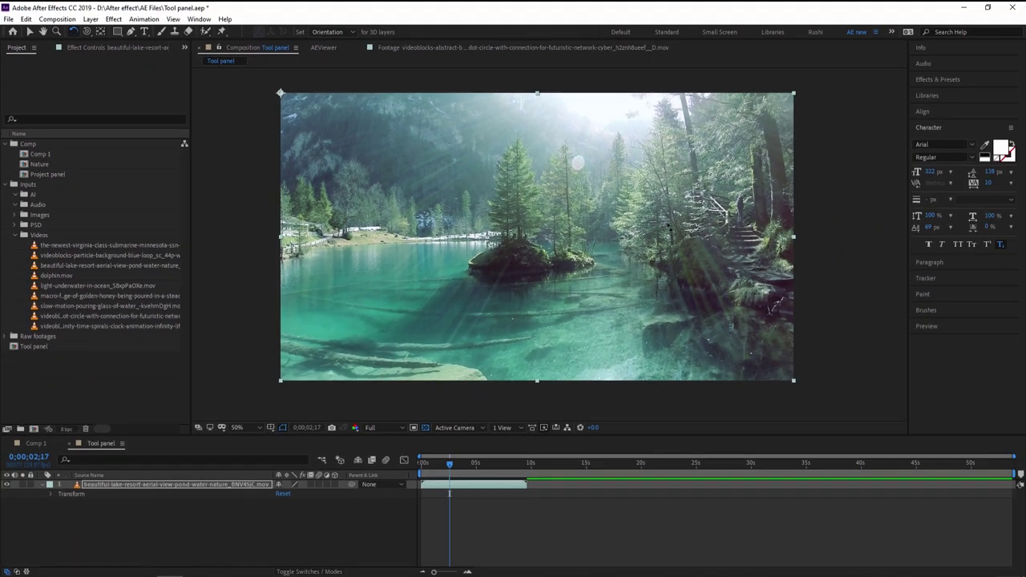
left_click_drag(669, 226, 650, 250)
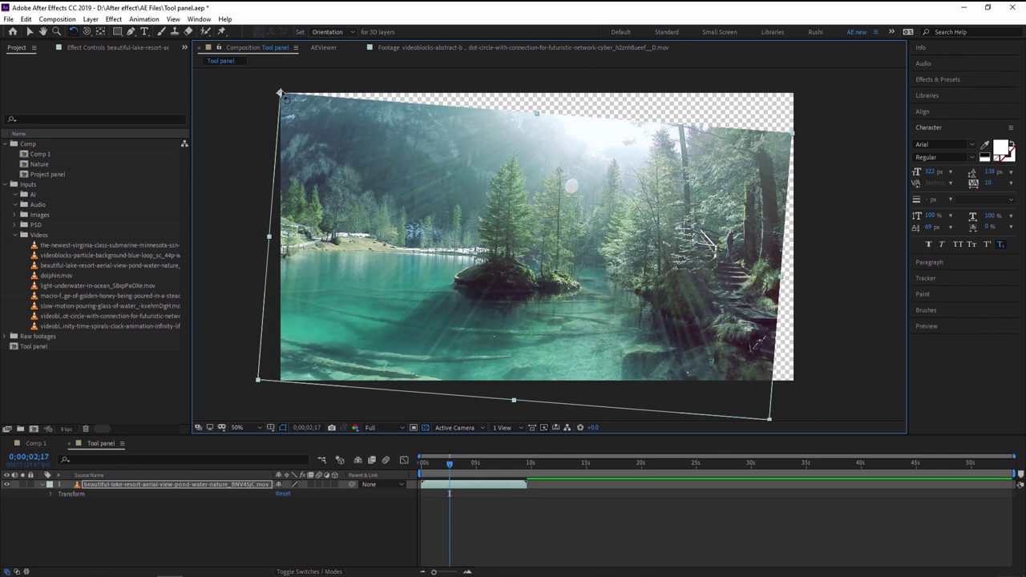
left_click(100, 32)
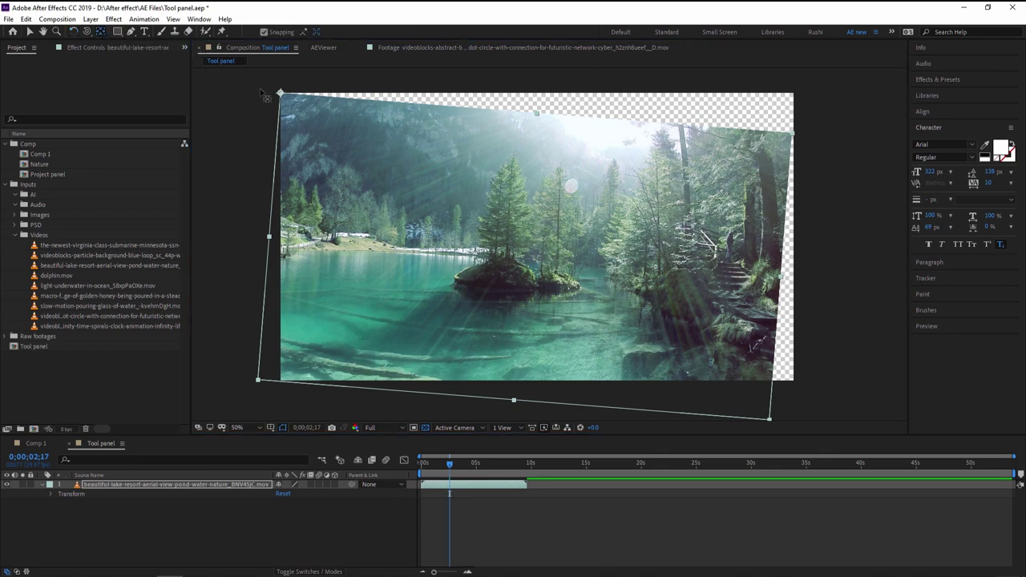
left_click_drag(279, 94, 507, 254)
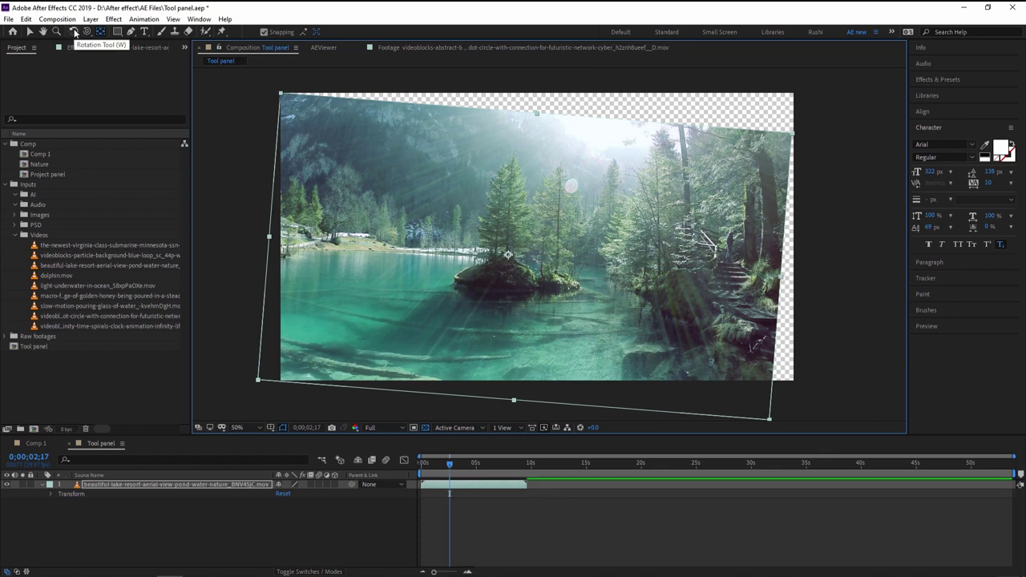
Rotate the lake layer about its new anchor point on the island and bring it back level with the frame.
left_click(73, 31)
mouse_move(685, 336)
left_mouse_down()
mouse_move(695, 341)
mouse_move(685, 356)
mouse_move(698, 330)
mouse_move(667, 367)
mouse_move(687, 334)
left_mouse_up()
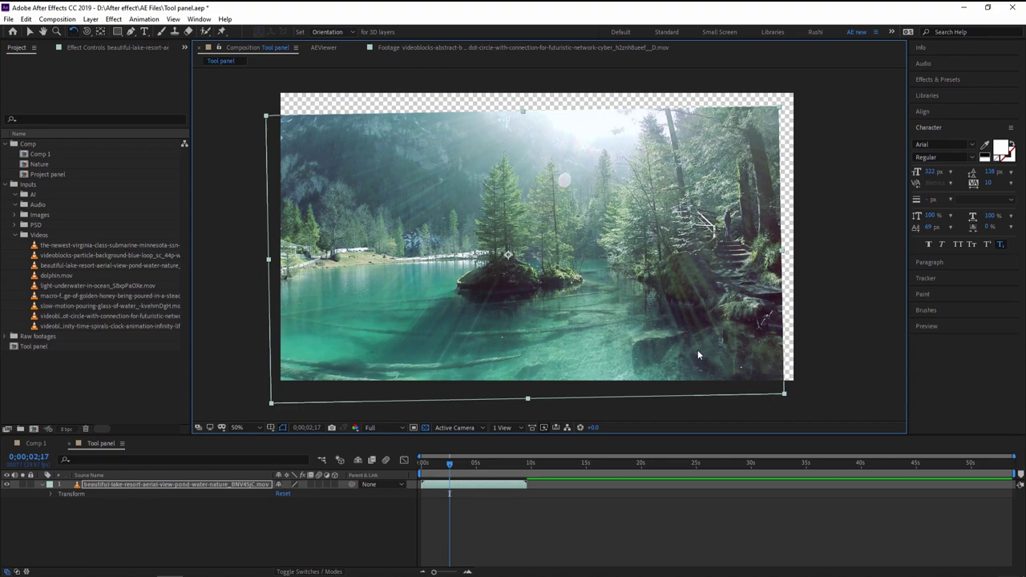
key("ctrl+z")
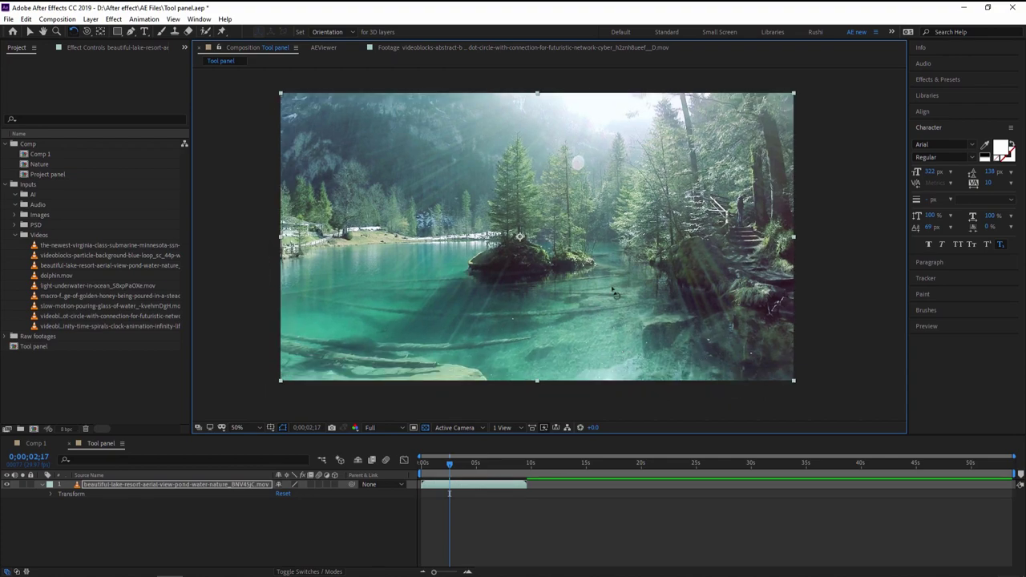
left_click_drag(685, 280, 647, 272)
Activate the Orbit Camera tool from the set of camera tools.
left_click(89, 30)
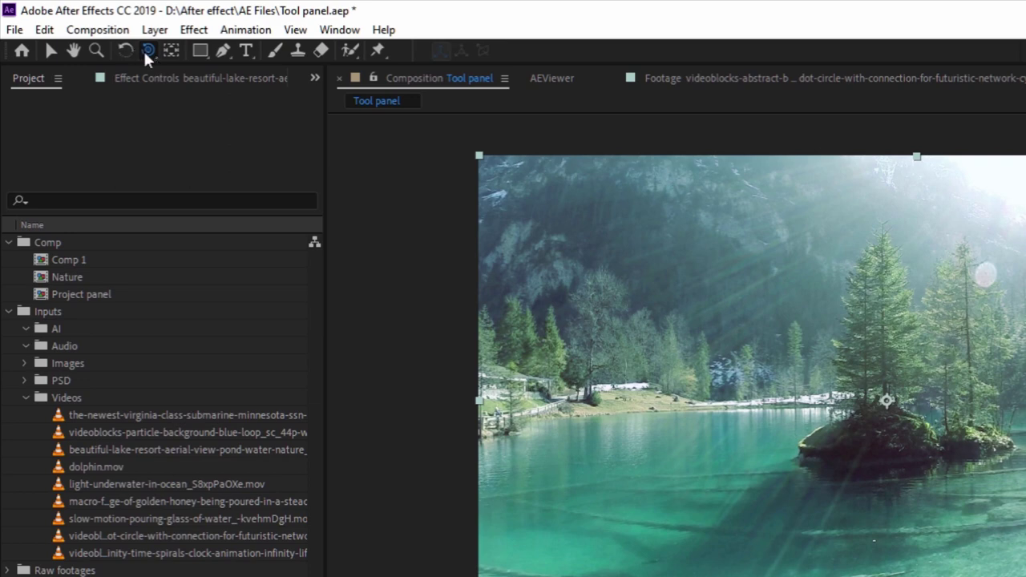
left_click(148, 51)
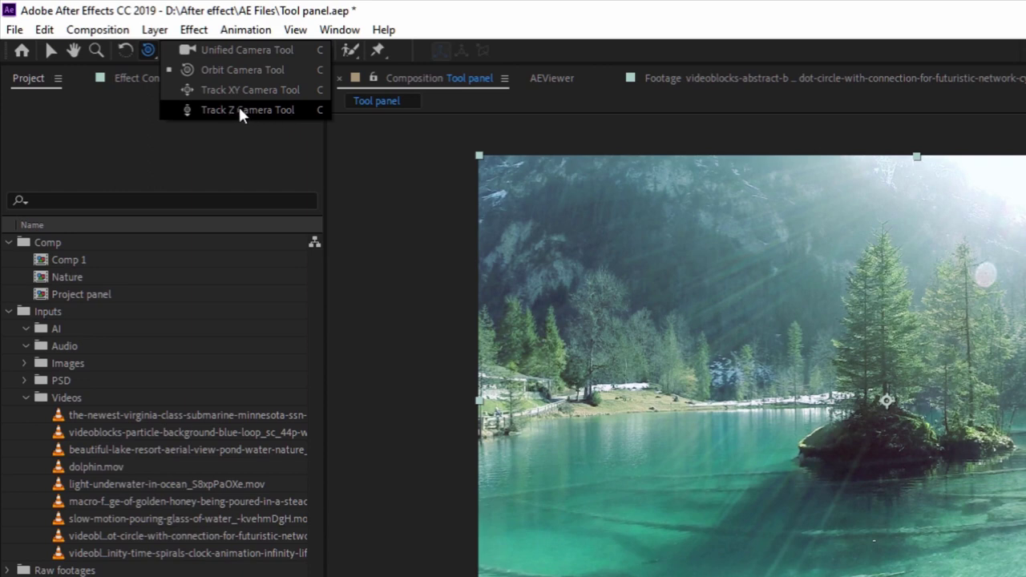
left_click(168, 69)
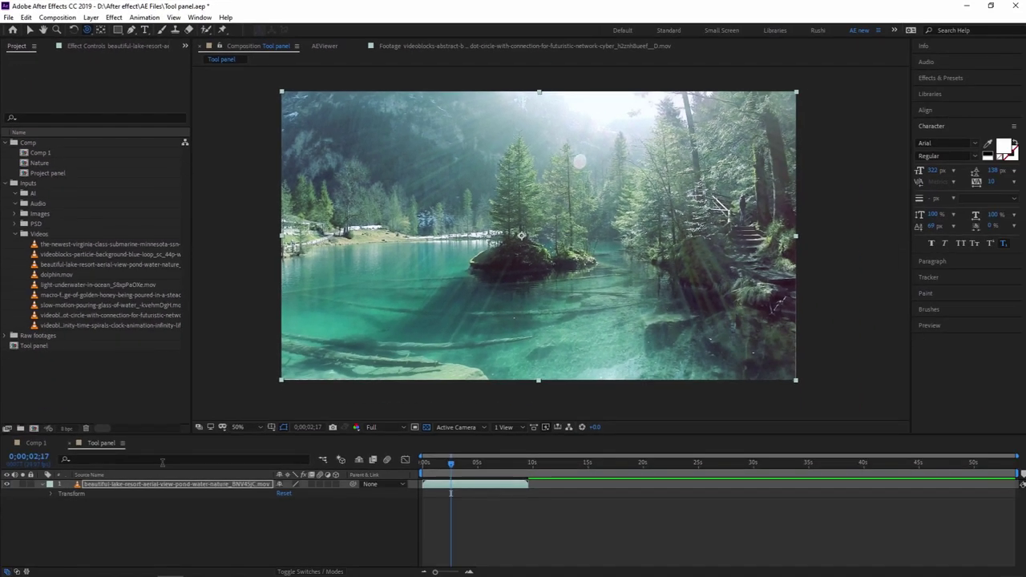
Add a two-node camera with the 24mm preset, named "Tool panel test 1", to the Tool panel composition.
right_click(168, 511)
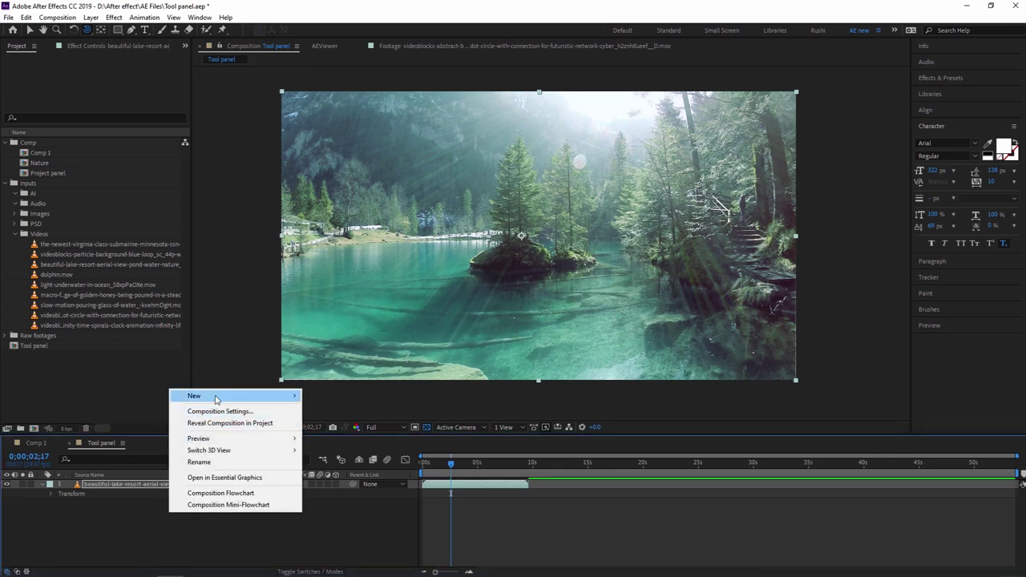
mouse_move(197, 395)
left_click(331, 447)
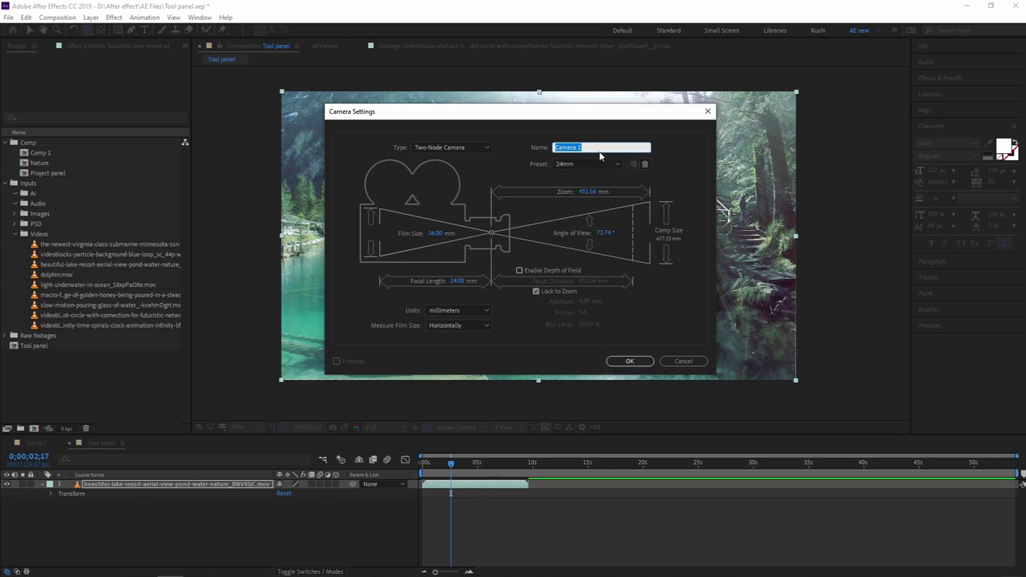
key("BackSpace")
left_click(630, 361)
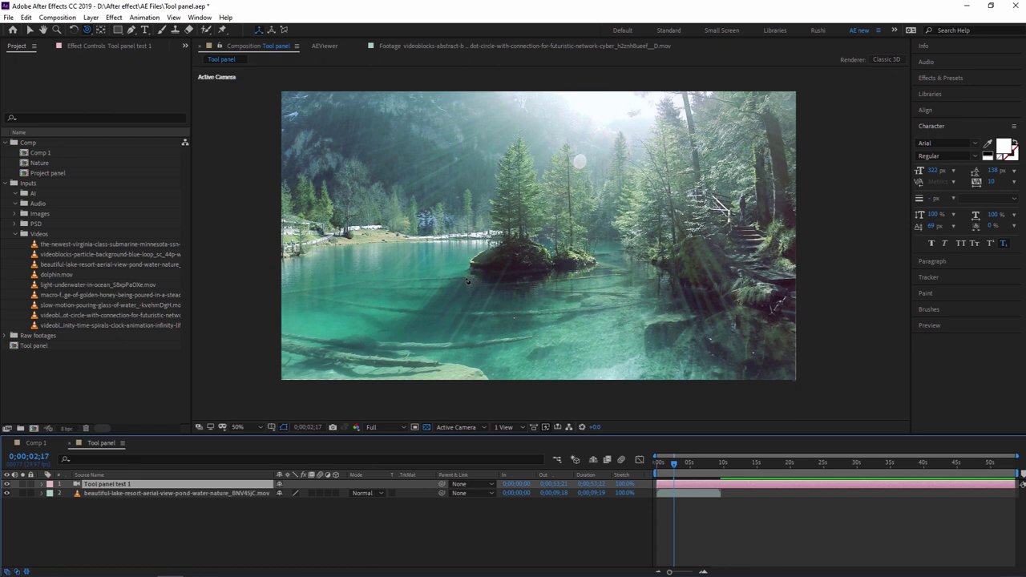
Hide the timeline's In/Out/Duration/Stretch and Mode columns and make the lake video layer a 3D layer.
left_click(157, 493)
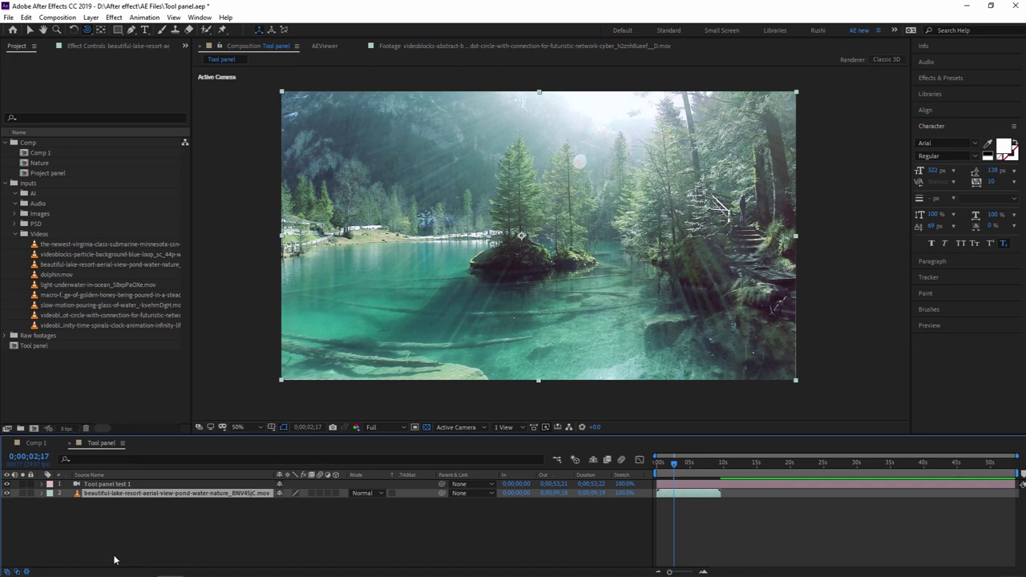
left_click(26, 571)
left_click(16, 571)
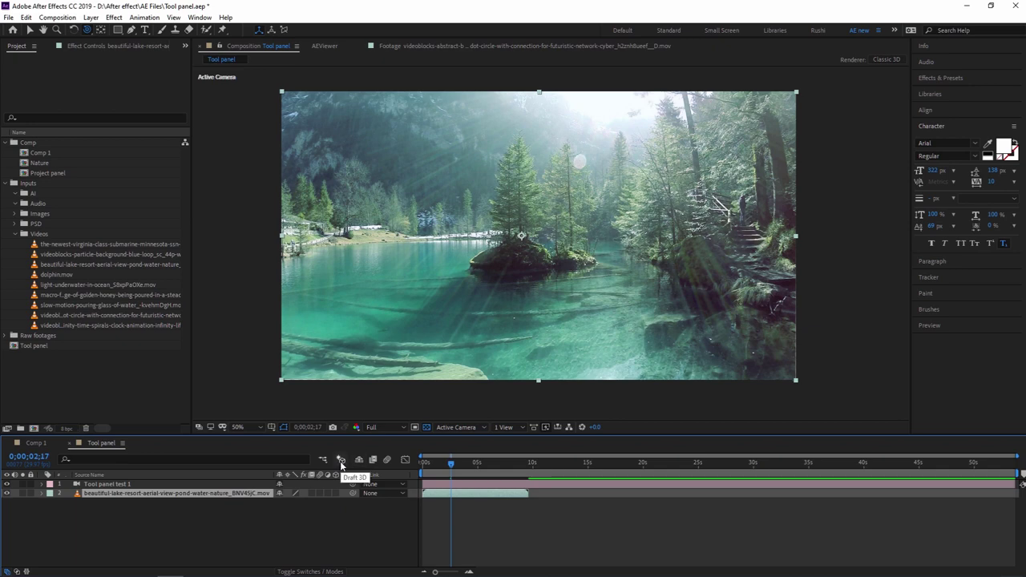
left_click(336, 494)
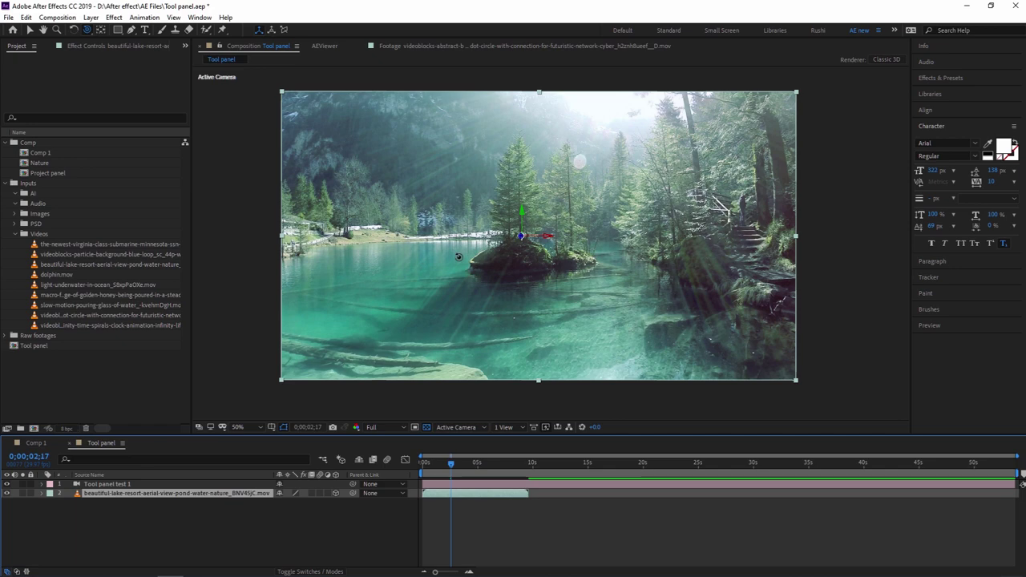
Examine the lake layer's 3D axis handles up close and its Transform properties, including orientation and X, Y and Z rotation.
key("period")
key("period")
key("period")
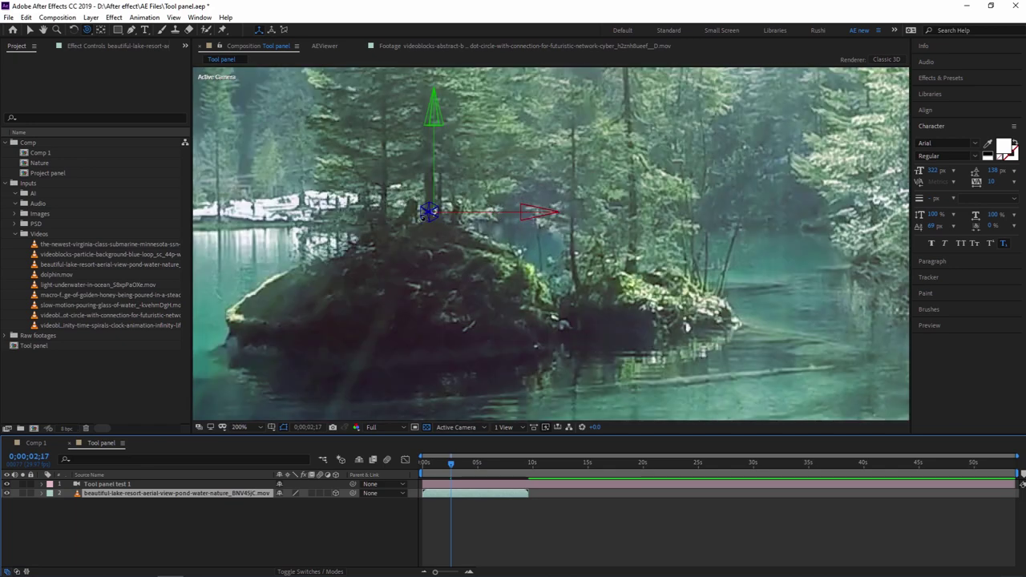
key("comma")
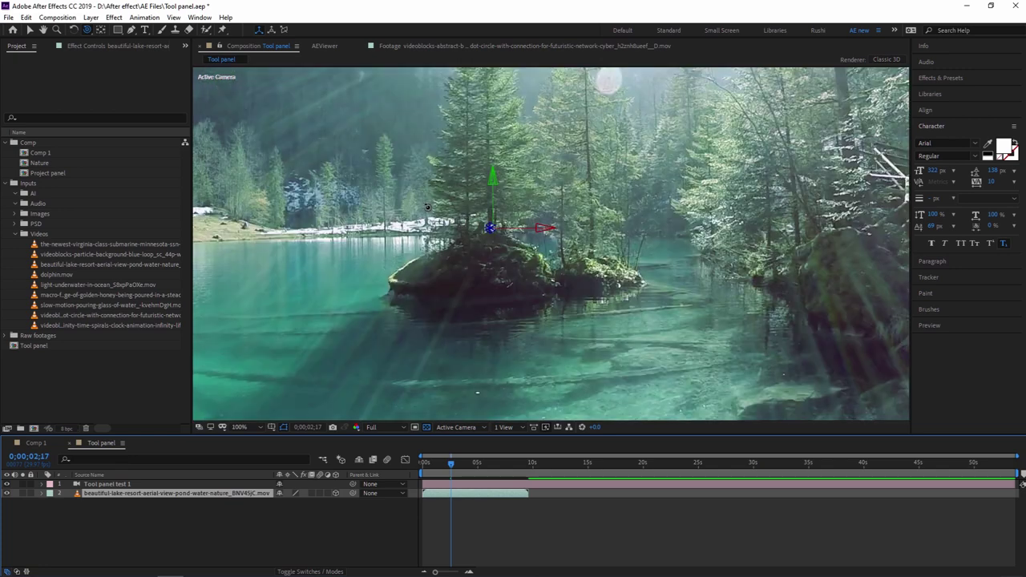
key("comma")
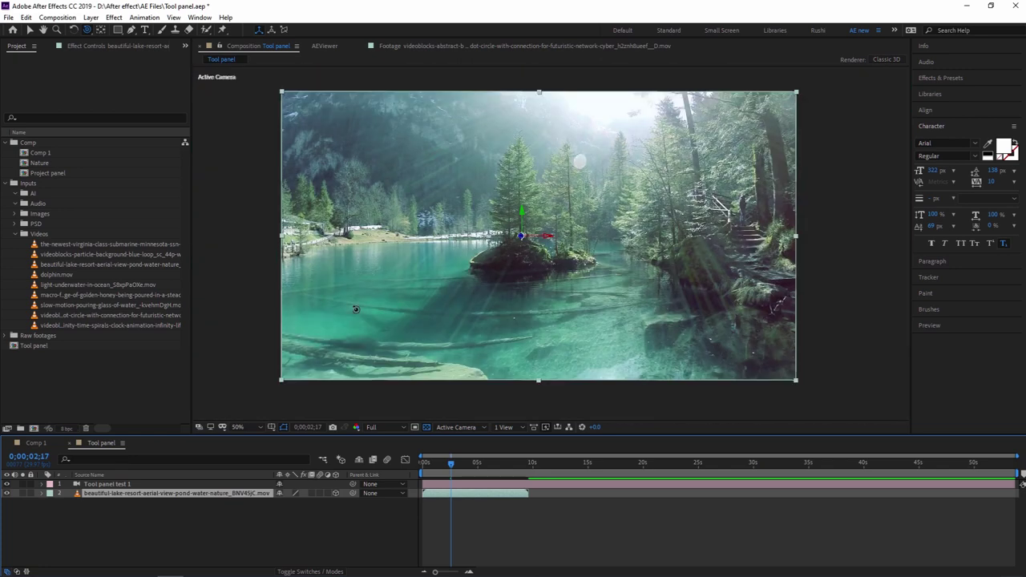
left_click(42, 493)
scroll(101, 508, "down", 1)
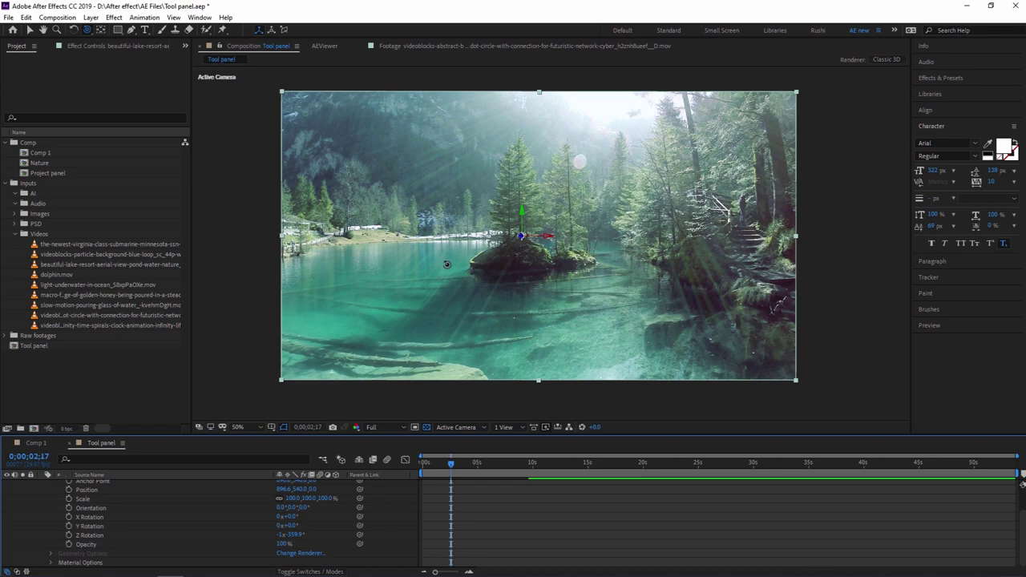
scroll(112, 489, "up", 3)
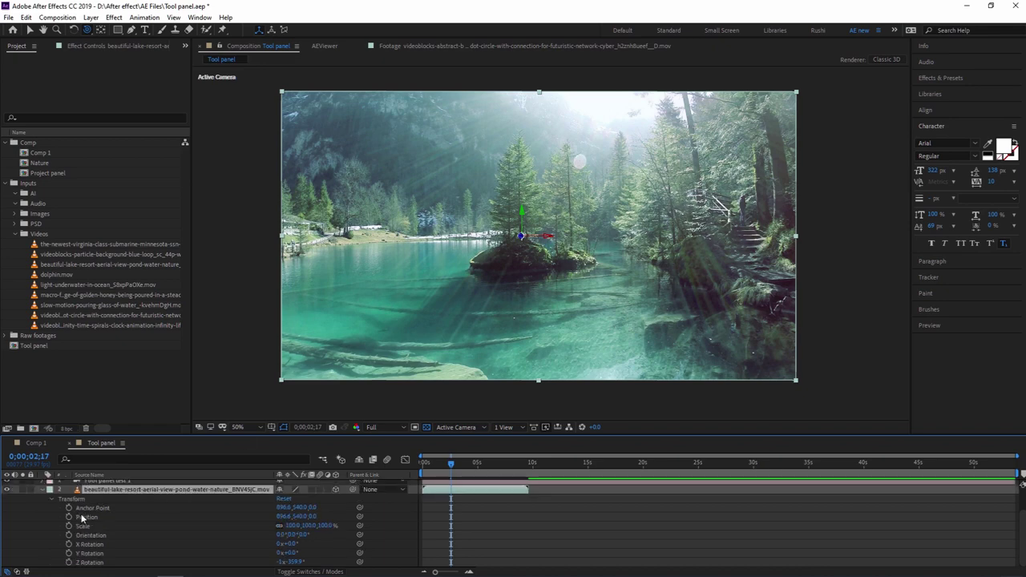
left_click(42, 494)
Orbit the "Tool panel test 1" camera around the lake layer with the Orbit Camera tool.
left_click(109, 486)
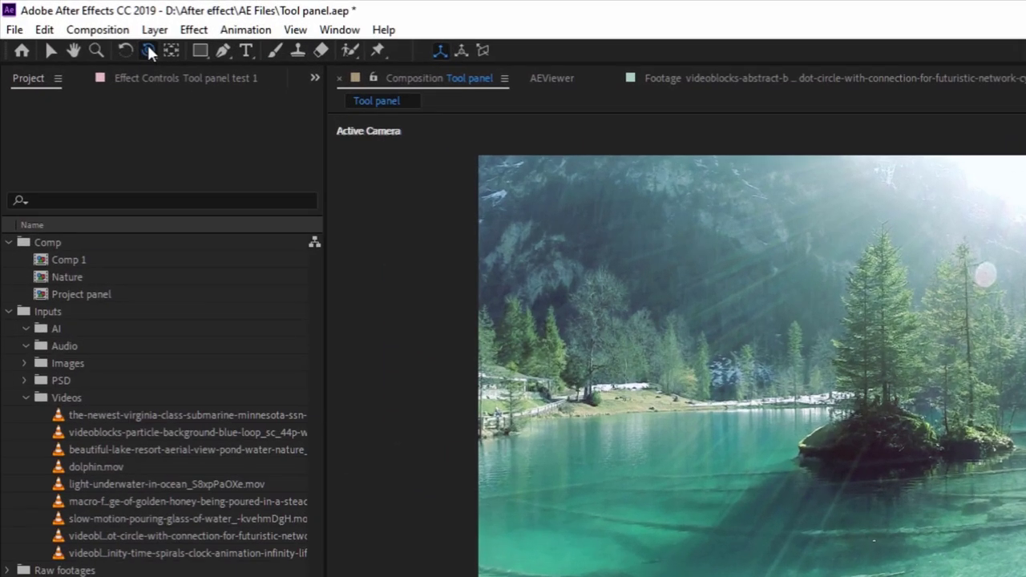
left_click(87, 29)
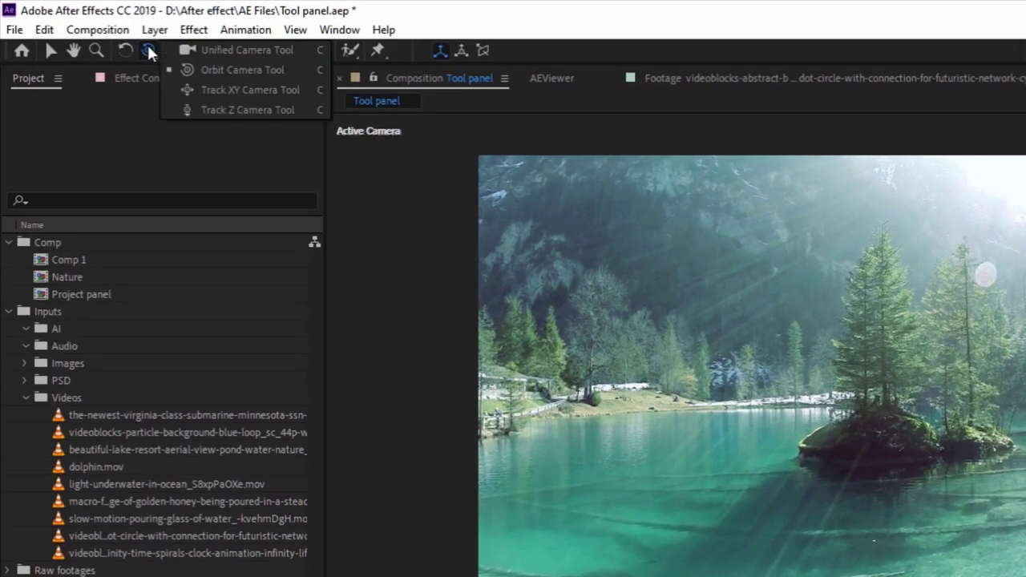
left_click(233, 69)
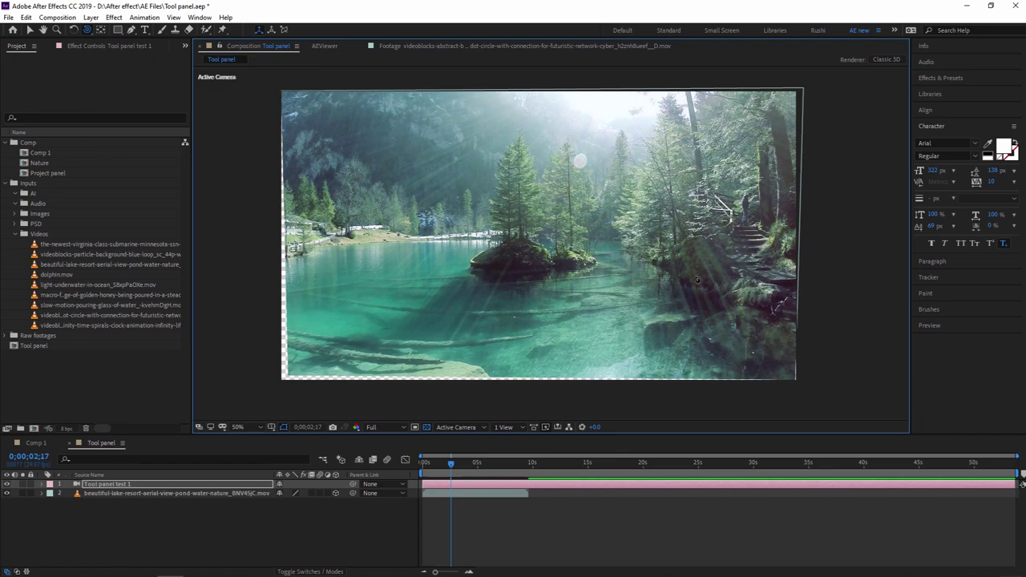
left_click_drag(697, 280, 609, 208)
left_click(86, 30)
scroll(484, 192, "down", 2)
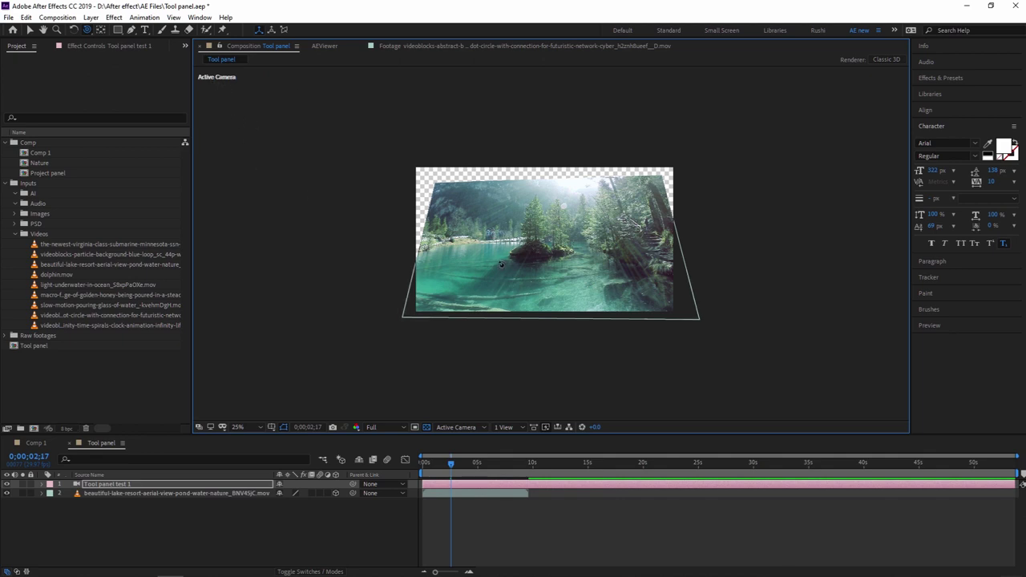
Show the composition in 2 Views - Horizontal, orbit the camera sideways in the Active Camera view, and undo that orbit.
left_click(511, 428)
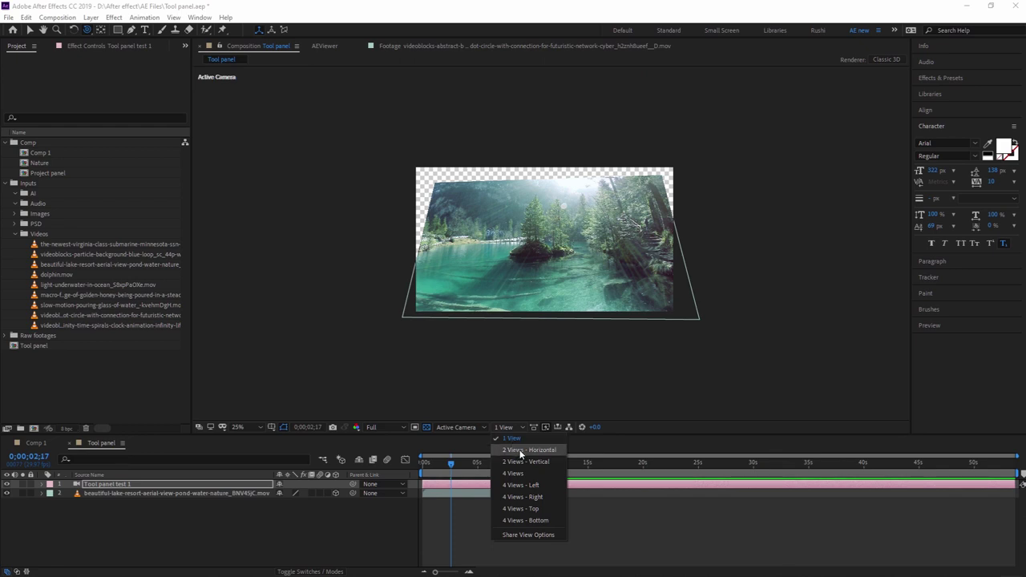
left_click(520, 452)
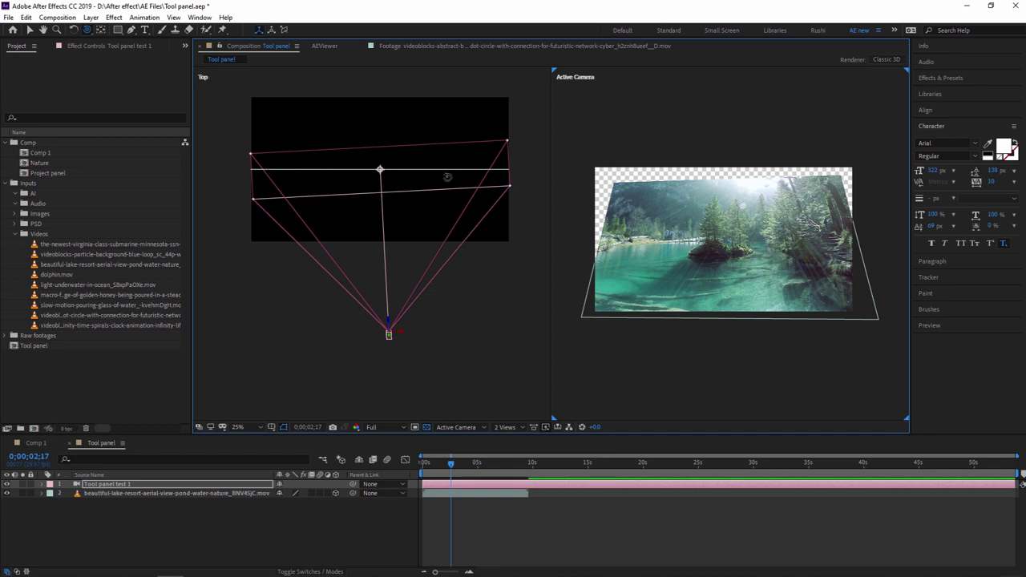
left_click_drag(750, 295, 751, 303)
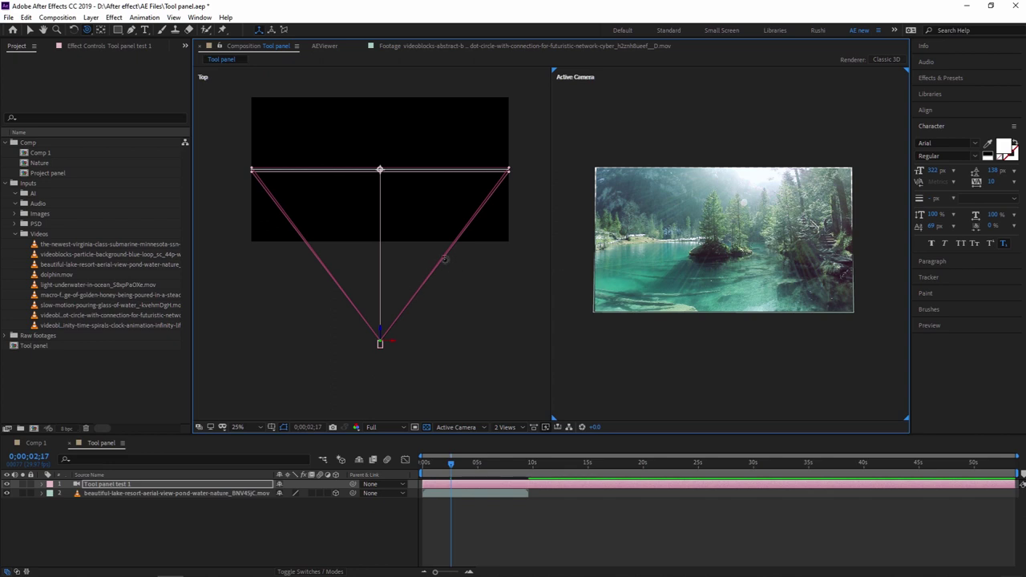
left_click_drag(775, 254, 795, 259)
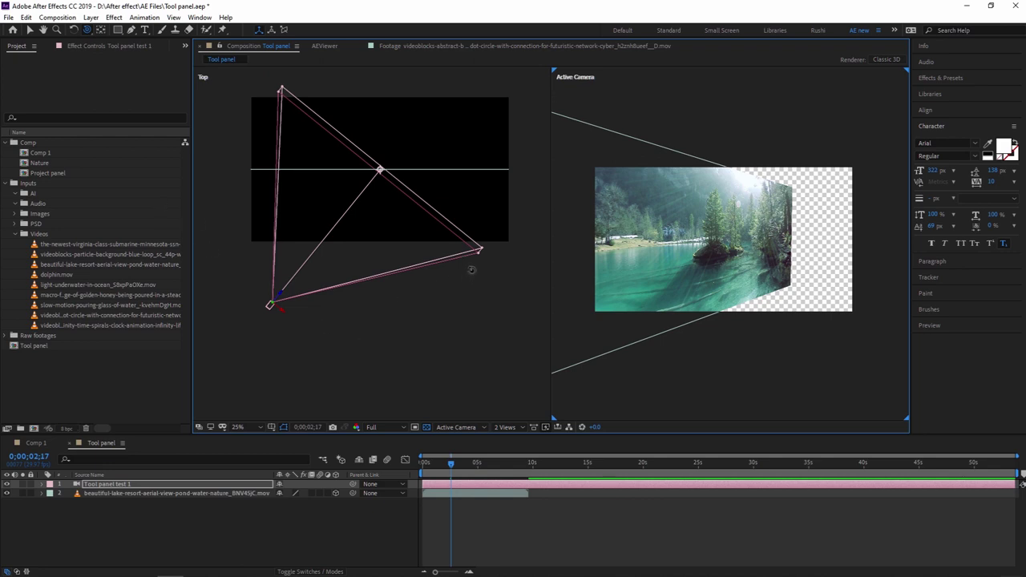
mouse_move(711, 272)
left_mouse_down()
mouse_move(670, 269)
mouse_move(694, 271)
left_mouse_up()
key("ctrl+z")
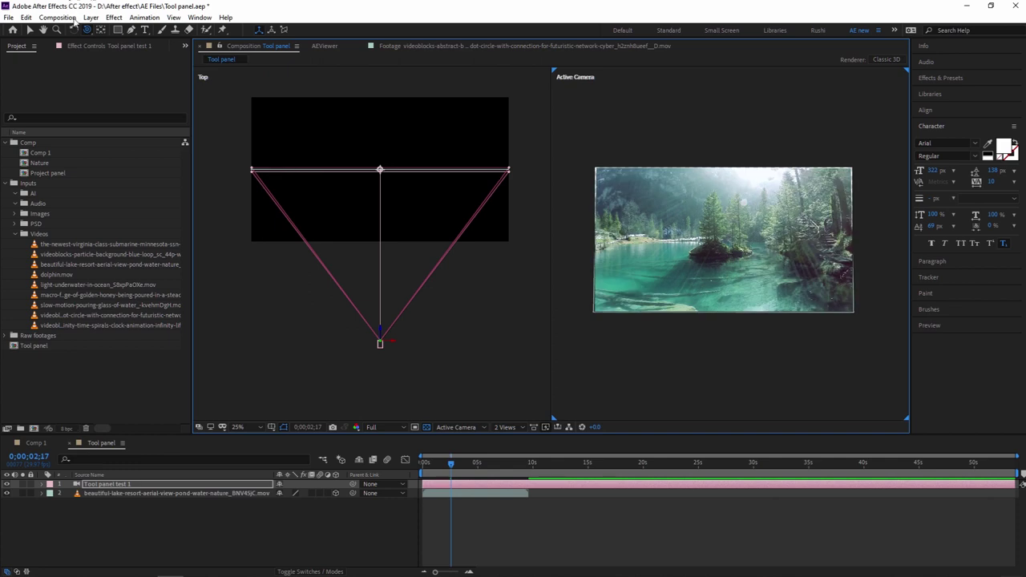
Shift the camera sideways and back in the Active Camera view with the Track XY Camera tool.
left_click_drag(87, 30, 134, 55)
scroll(437, 207, "down", 2)
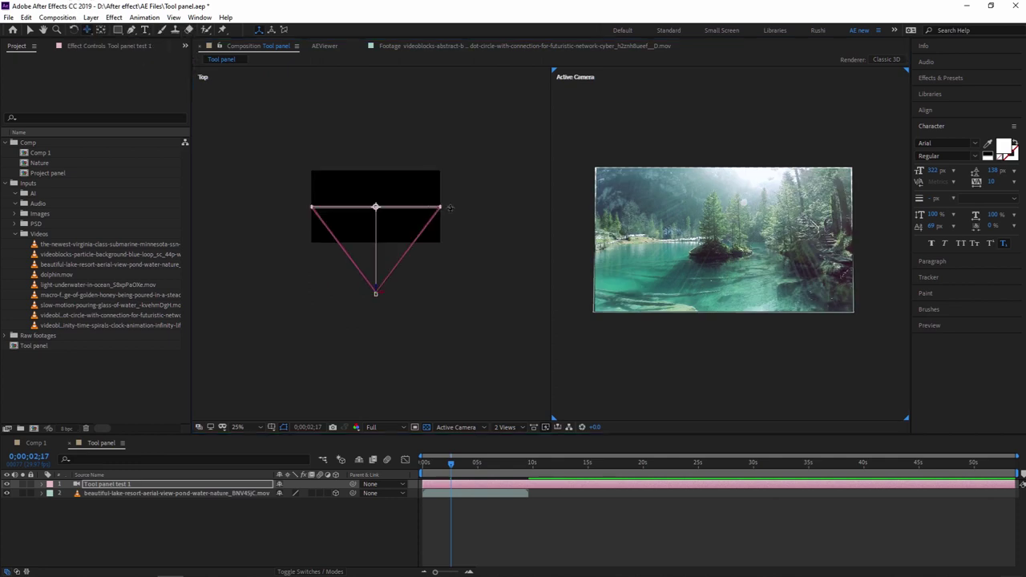
left_click_drag(738, 278, 666, 263)
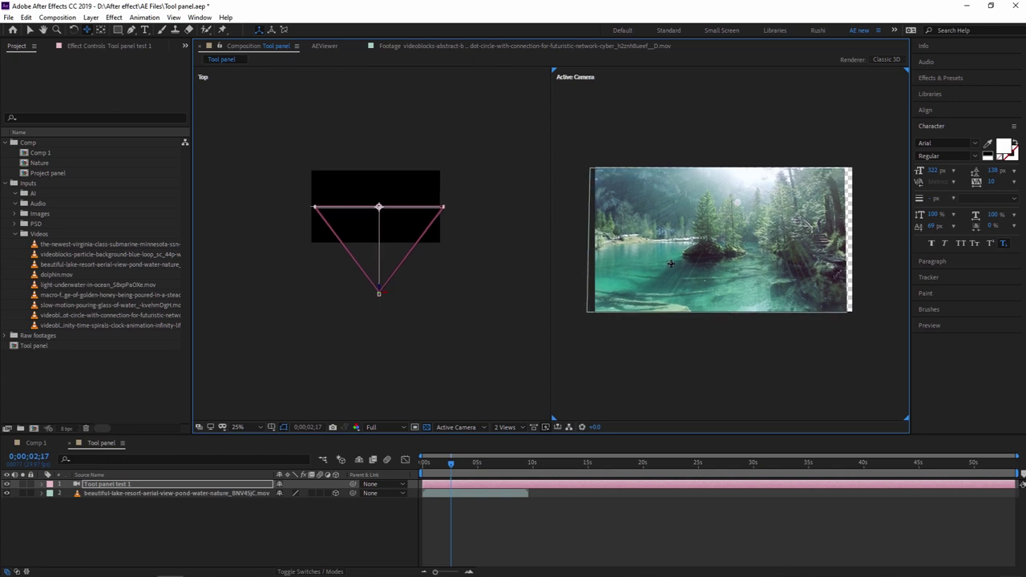
mouse_move(674, 271)
left_mouse_down()
mouse_move(706, 271)
mouse_move(654, 270)
mouse_move(670, 271)
left_mouse_up()
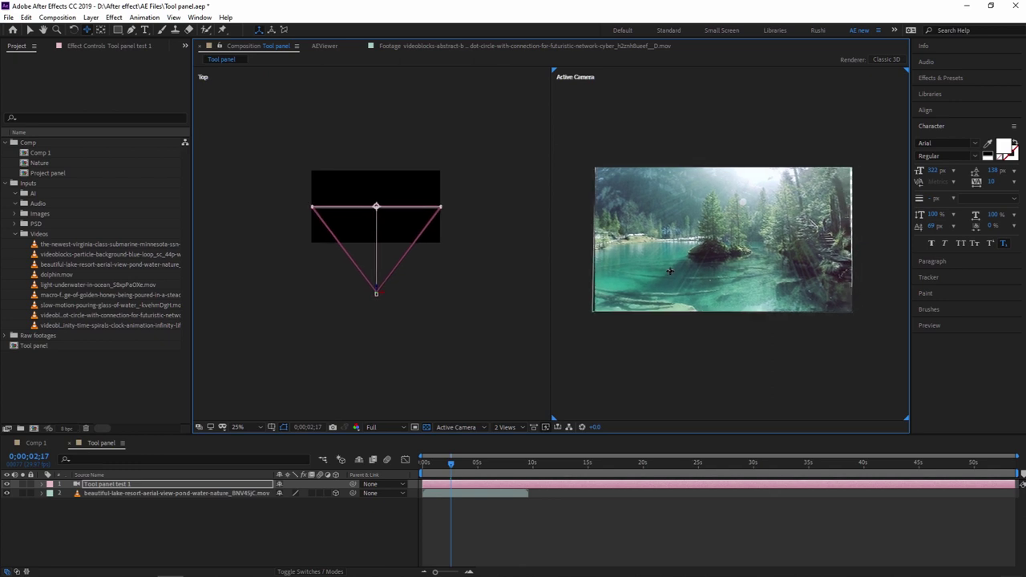
Move the camera slightly closer to the lake layer with the Track Z Camera tool.
left_click_drag(92, 31, 135, 61)
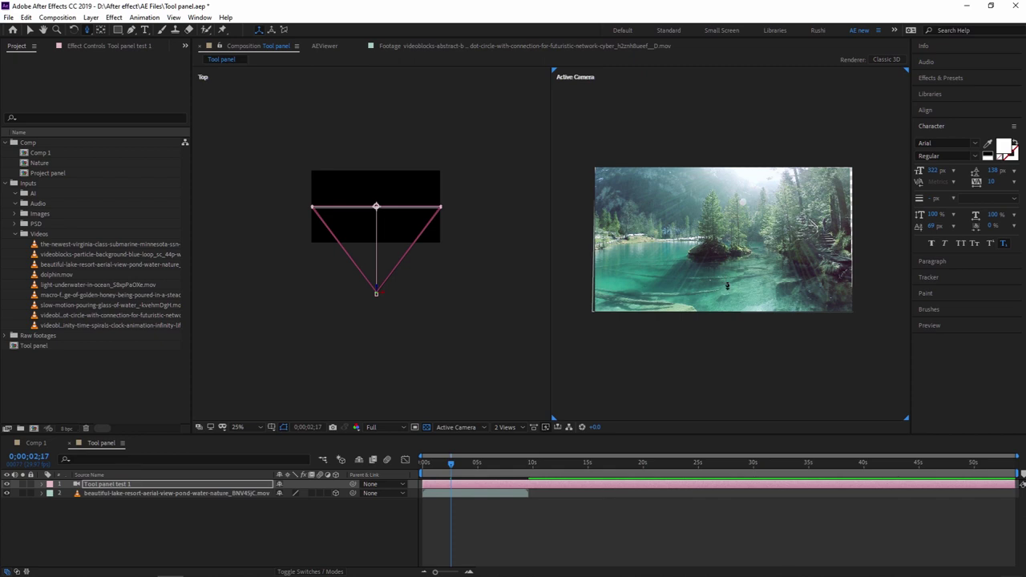
mouse_move(719, 283)
left_mouse_down()
mouse_move(720, 253)
mouse_move(697, 399)
mouse_move(709, 269)
left_mouse_up()
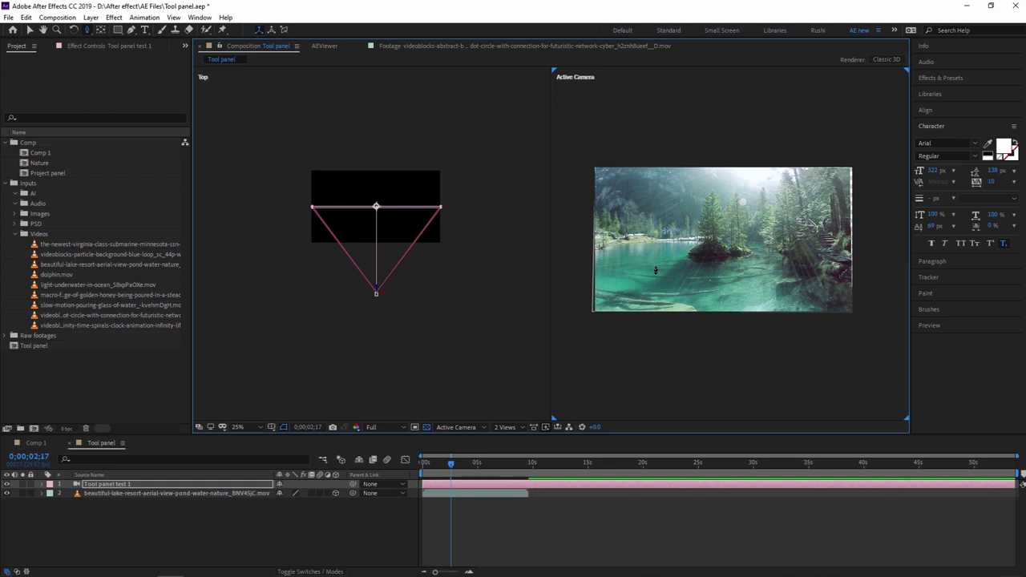
mouse_move(748, 268)
left_mouse_down()
mouse_move(744, 327)
mouse_move(751, 223)
mouse_move(741, 301)
mouse_move(747, 278)
left_mouse_up()
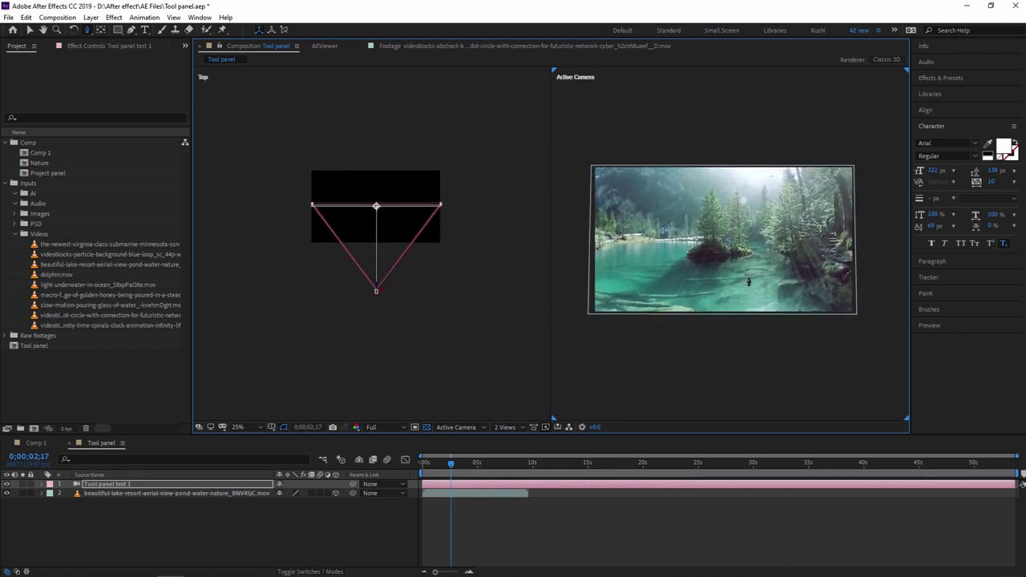
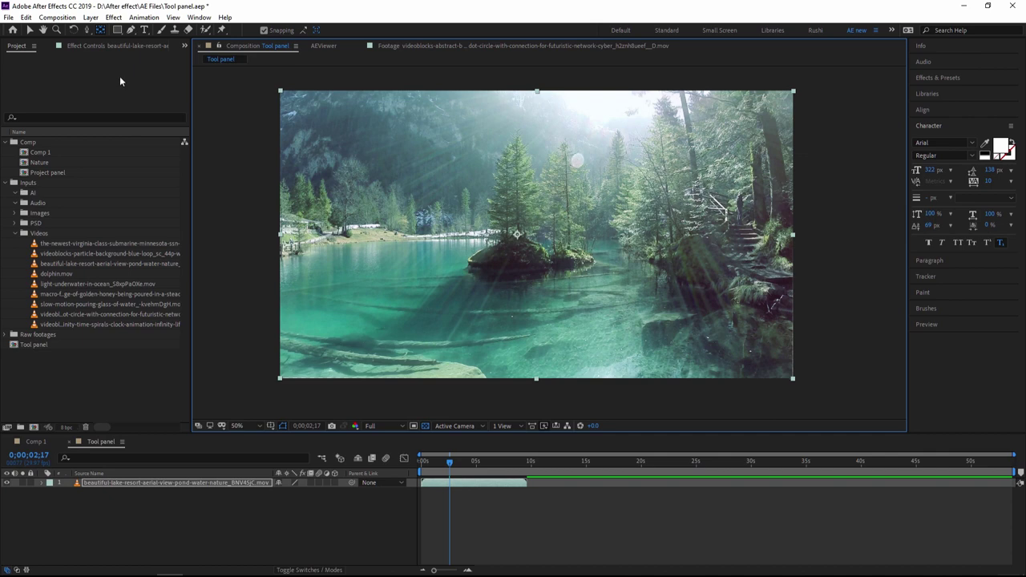
left_click(118, 30)
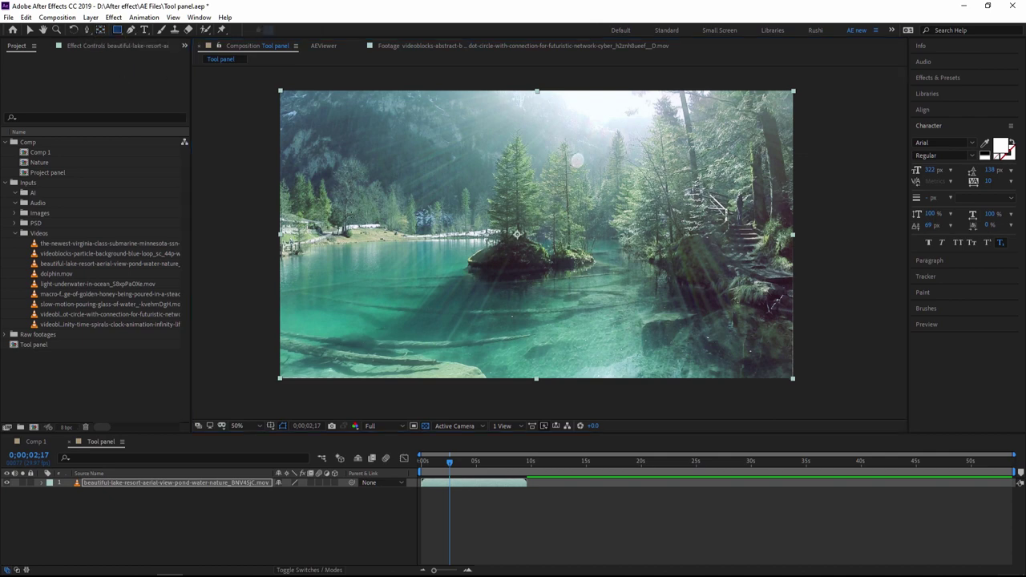
mouse_move(348, 207)
left_mouse_down()
mouse_move(377, 252)
mouse_move(461, 285)
left_mouse_up()
key("ctrl+z")
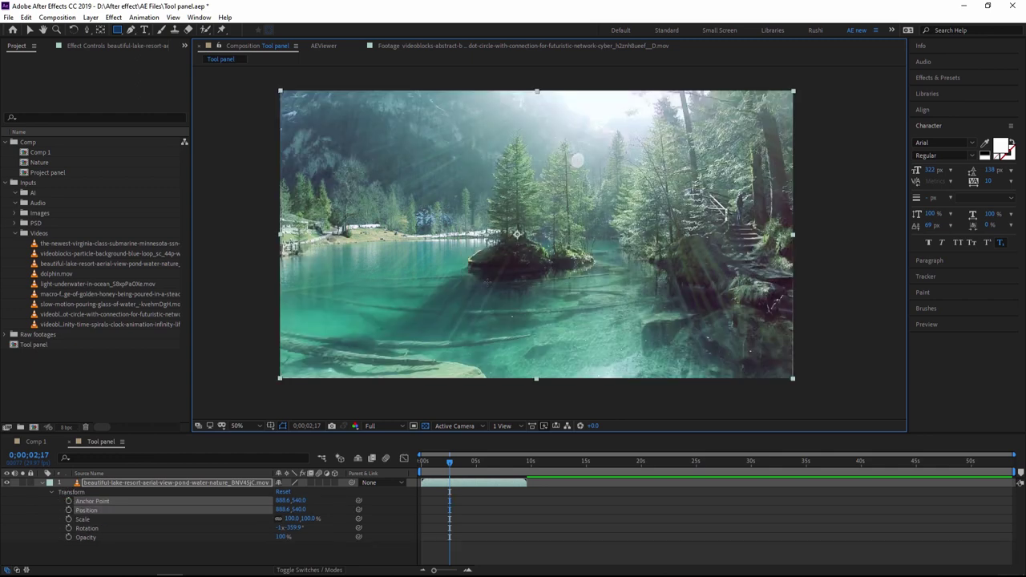
left_click(142, 547)
left_click(43, 483)
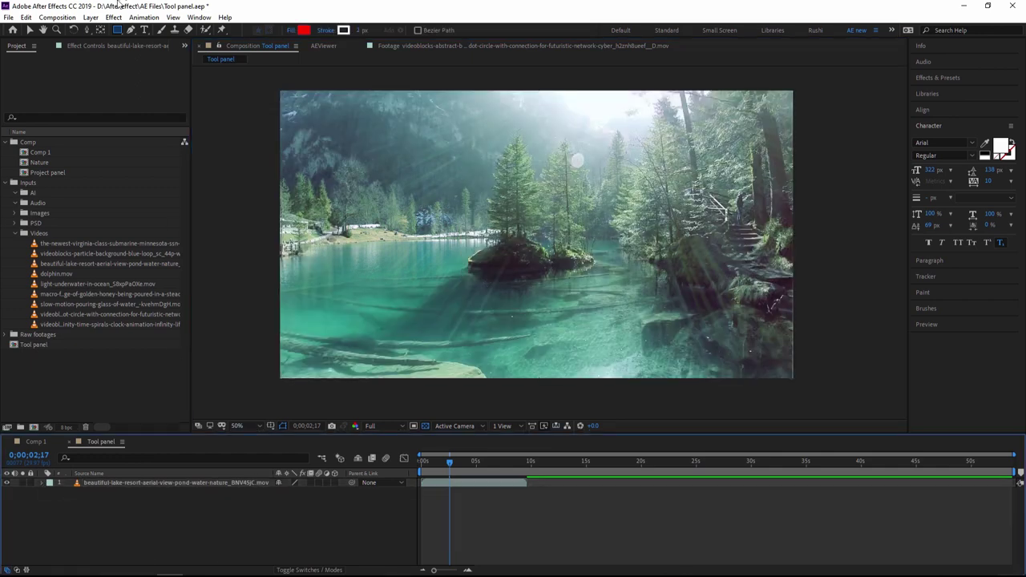
Add a new shape layer and draw a red rectangle over the far shore to the left of the island.
left_click(90, 18)
mouse_move(108, 29)
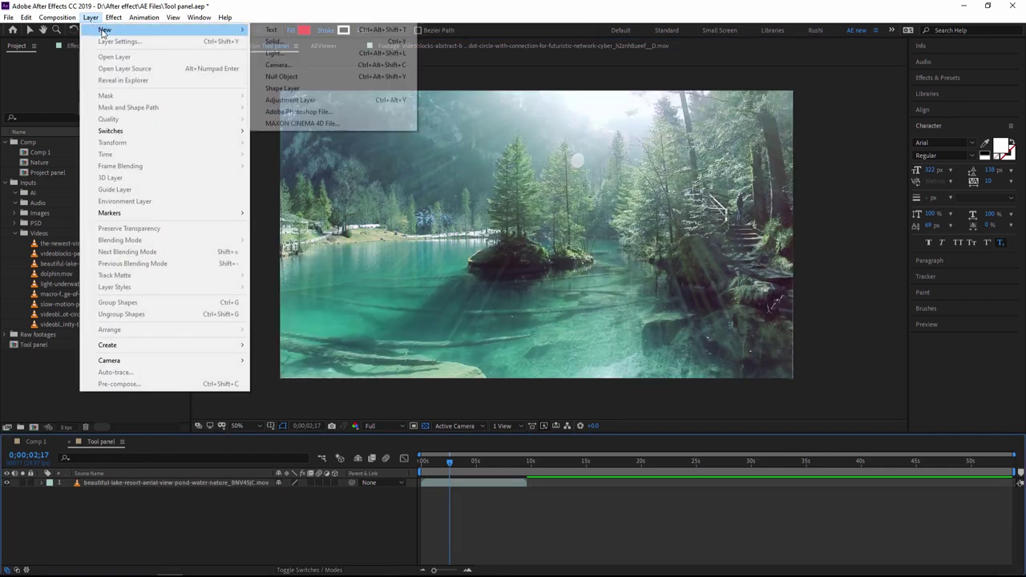
left_click(286, 89)
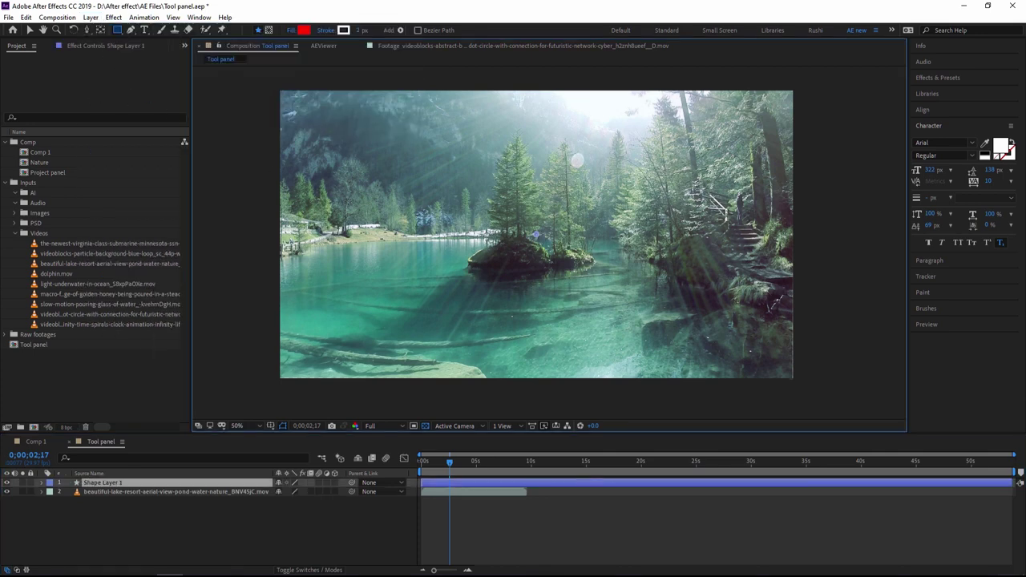
left_click(116, 30)
mouse_move(335, 190)
left_mouse_down()
mouse_move(380, 233)
mouse_move(427, 248)
left_mouse_up()
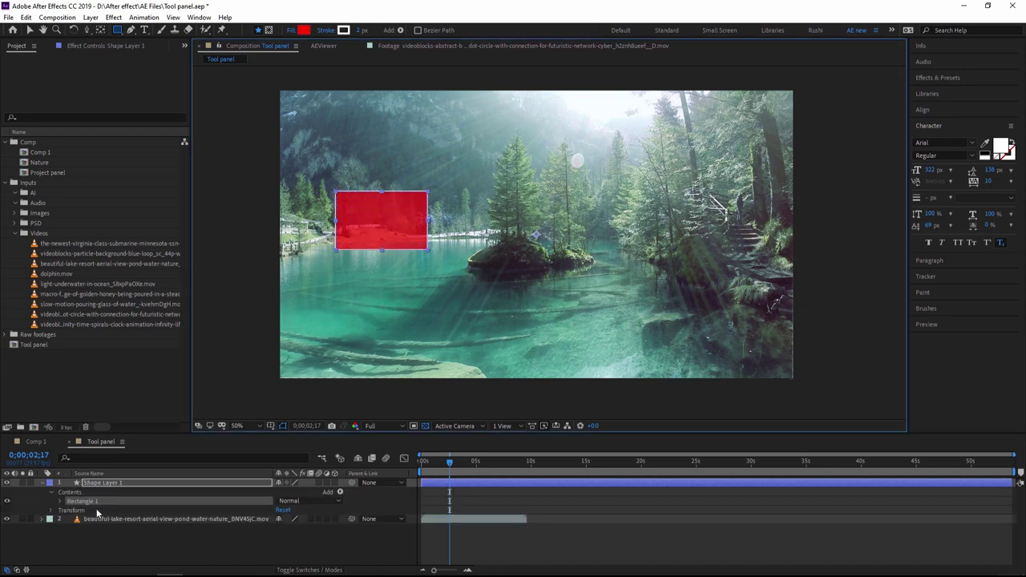
Move the shape layer's anchor point to the middle of the rectangle's upper edge with the Pan Behind tool.
left_click(112, 485)
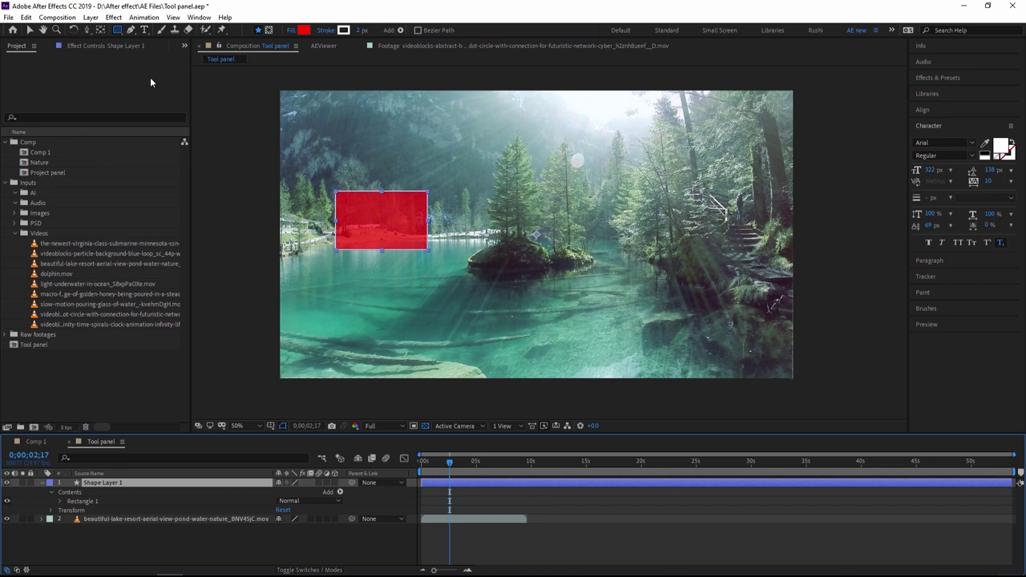
left_click(100, 31)
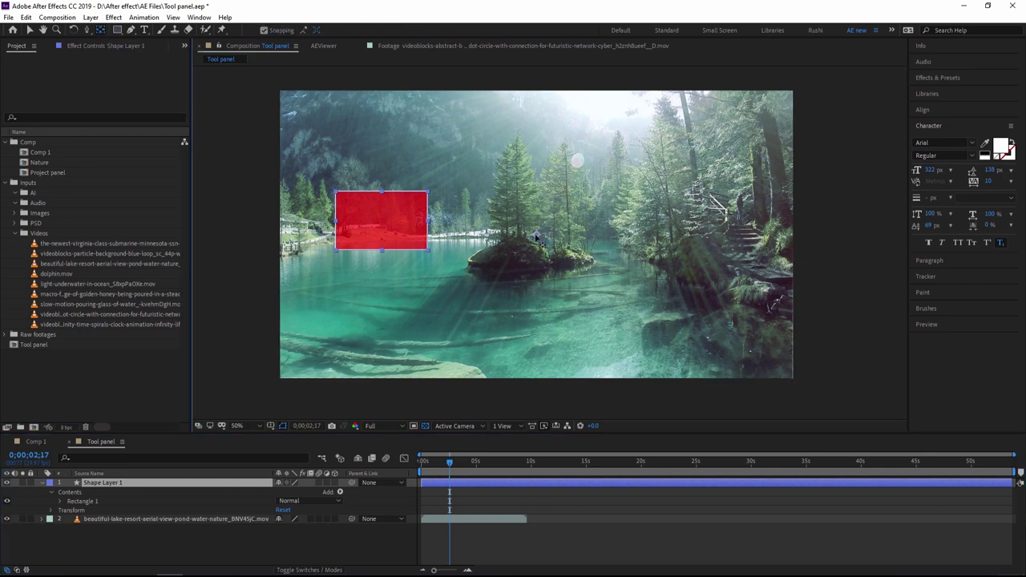
left_click_drag(432, 223, 385, 206)
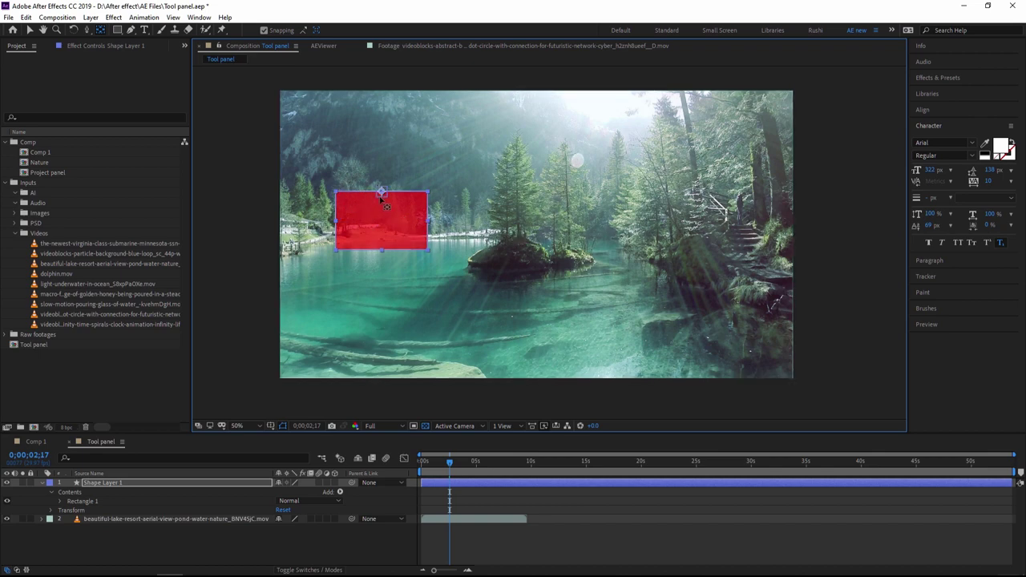
Rotate the shape layer about its upper-edge anchor point with the Rotation tool, and undo the rotation.
left_click(108, 482)
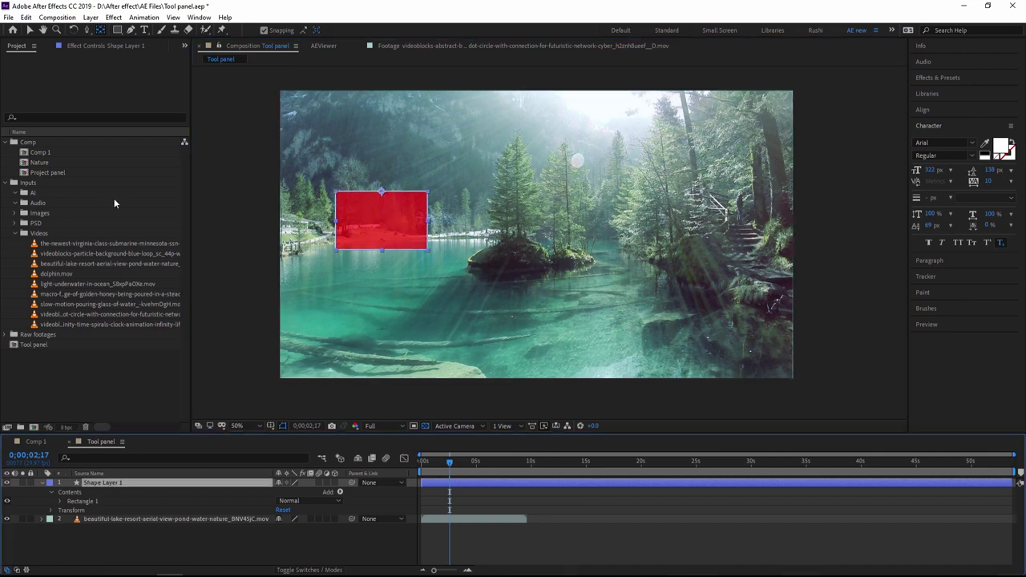
left_click(73, 29)
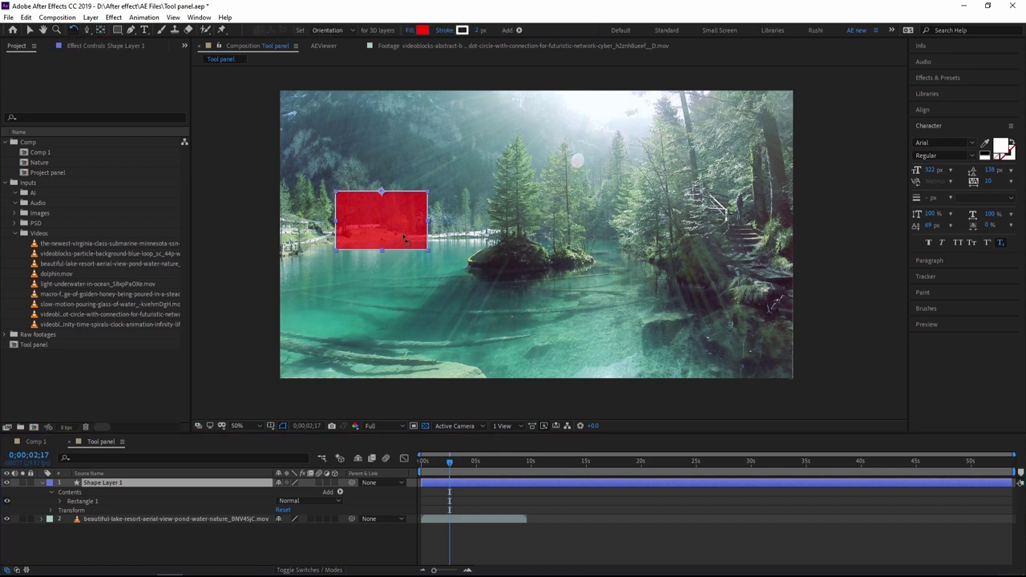
left_click_drag(404, 239, 477, 243)
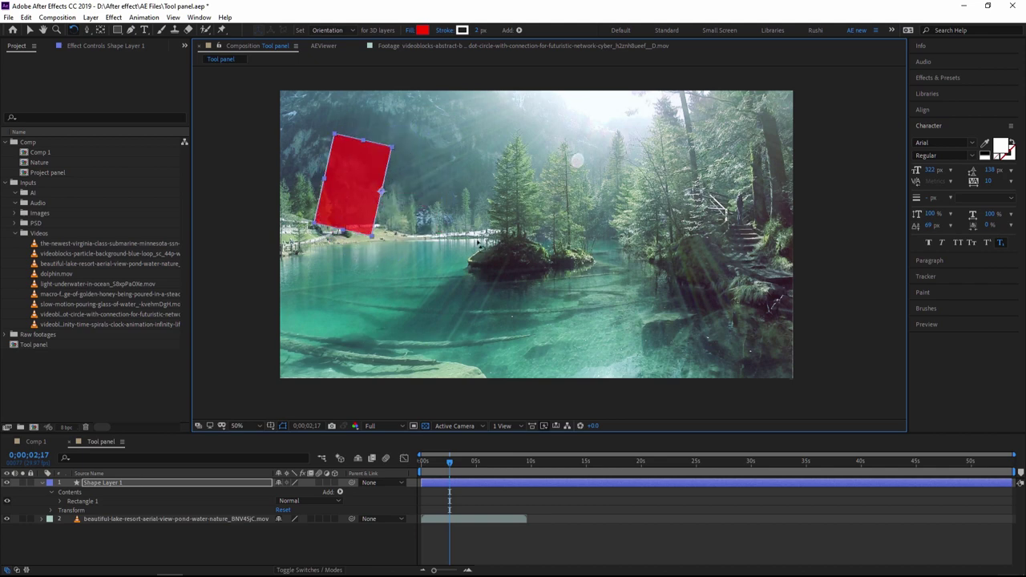
key("ctrl+z")
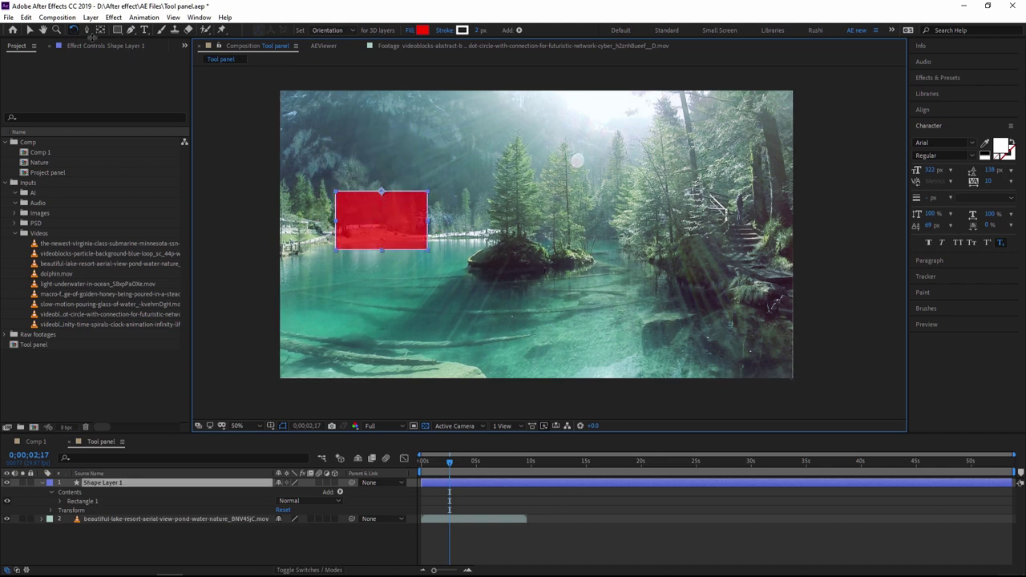
Move the anchor point to the rectangle's center and rotate the shape layer around it.
key("y")
left_click_drag(388, 199, 382, 221)
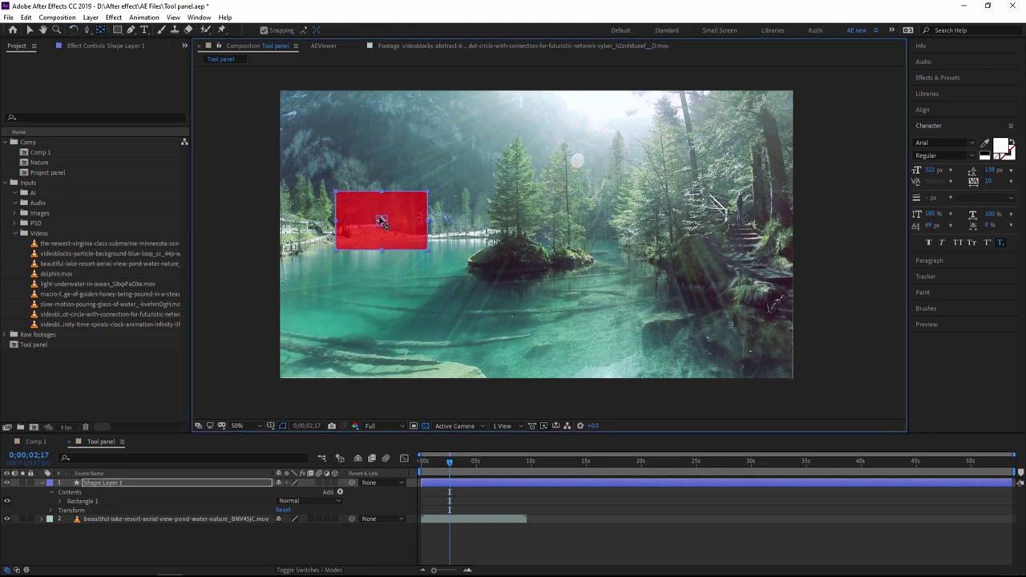
left_click(74, 30)
mouse_move(375, 257)
left_mouse_down()
mouse_move(330, 242)
mouse_move(365, 200)
mouse_move(449, 184)
mouse_move(562, 247)
left_mouse_up()
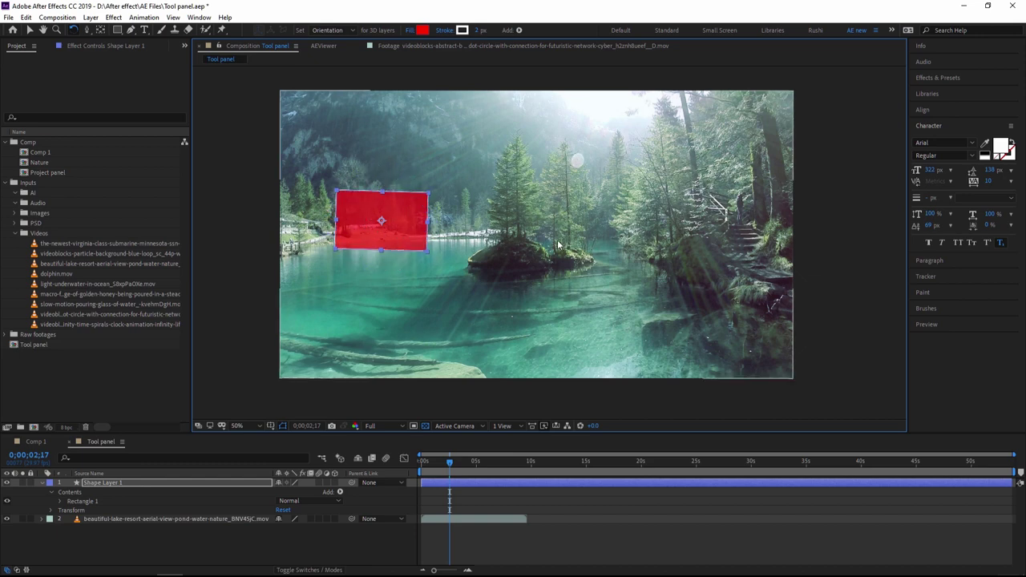
Delete the shape layer and activate the Rectangle tool from the set of shape tools.
left_click(135, 473)
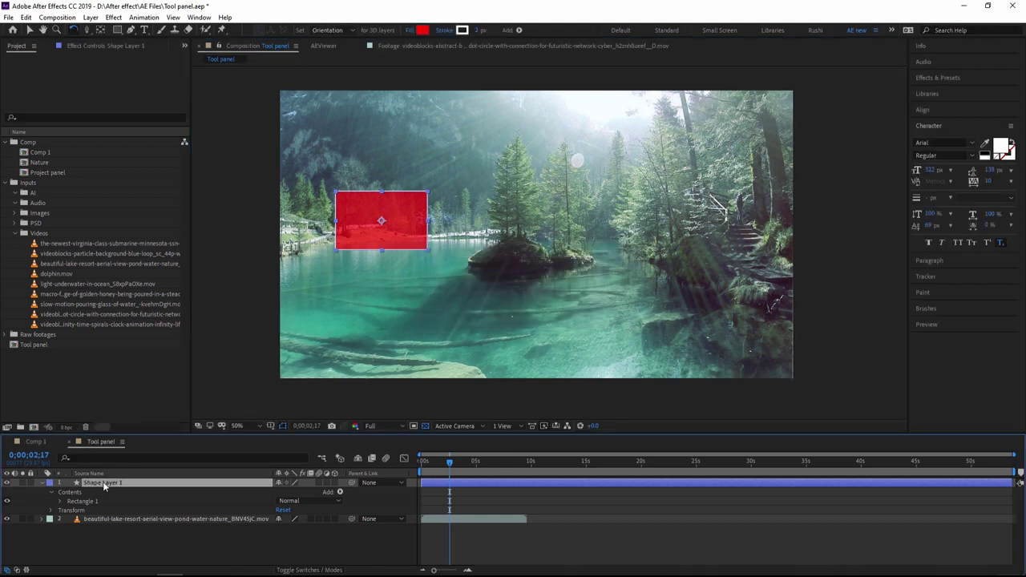
key("Delete")
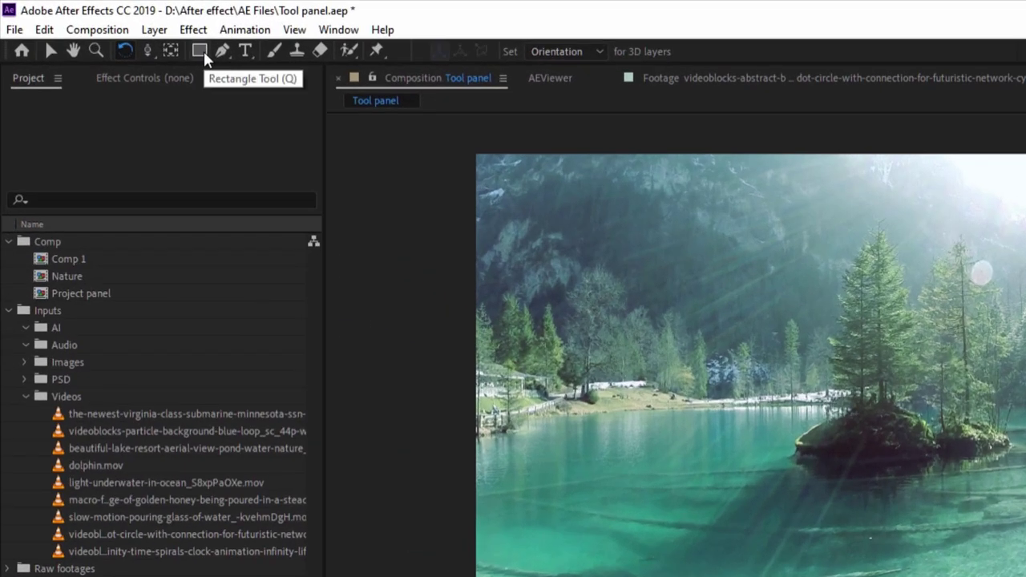
left_click(201, 50)
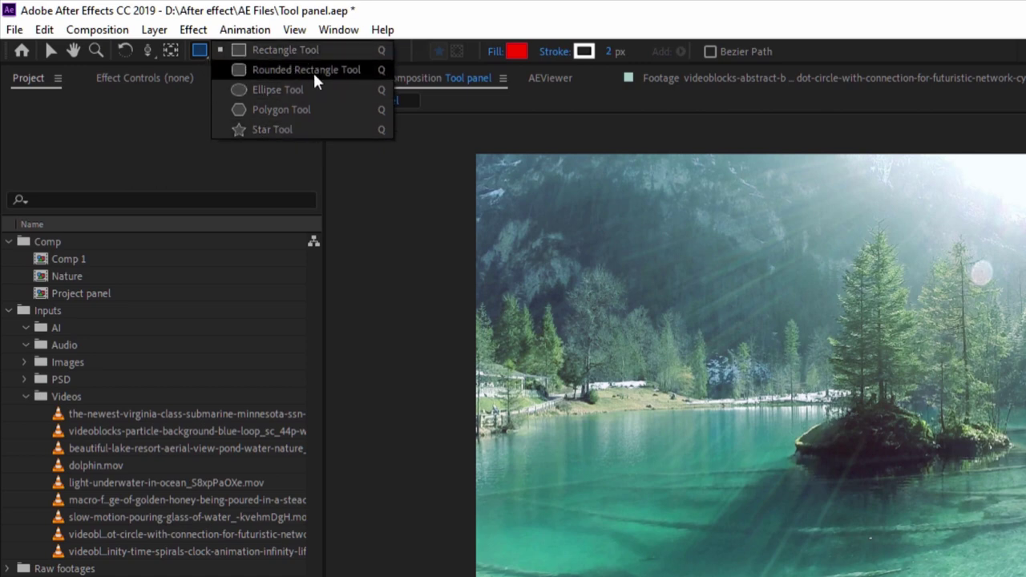
left_click(200, 50)
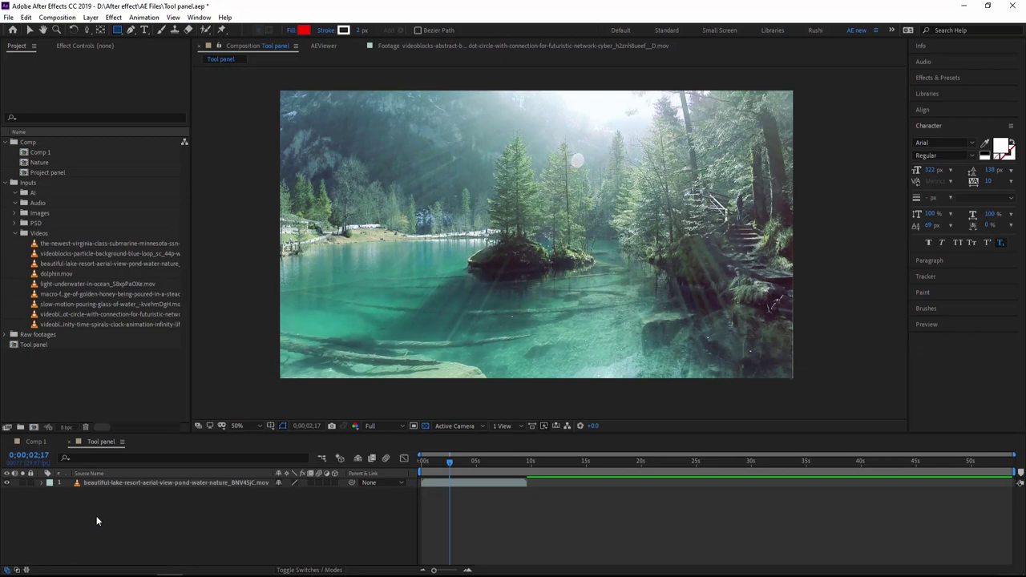
Create a new shape layer and draw a rectangle and a rounded rectangle side by side across the upper part of the composition.
left_click(121, 484)
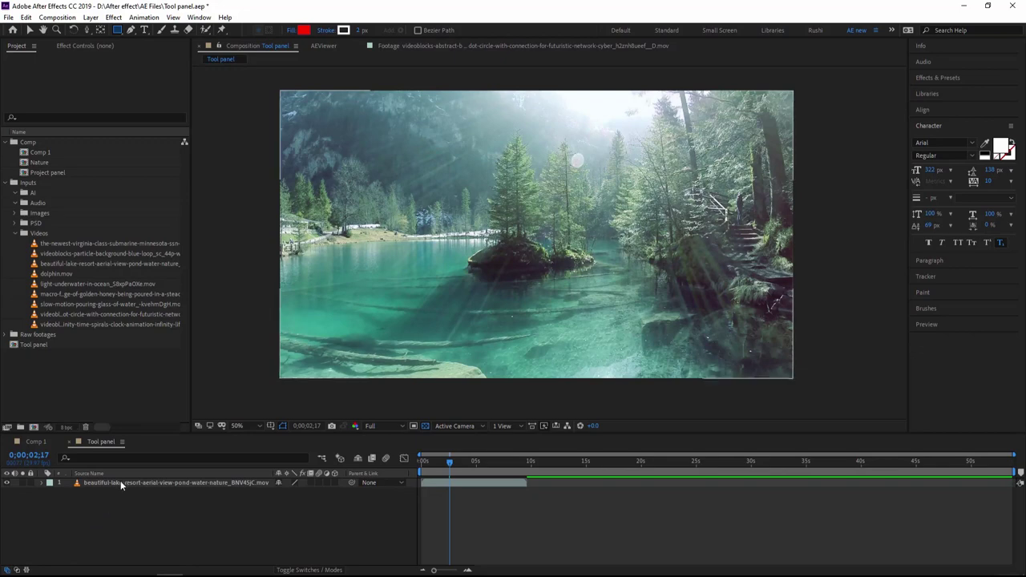
left_click(90, 17)
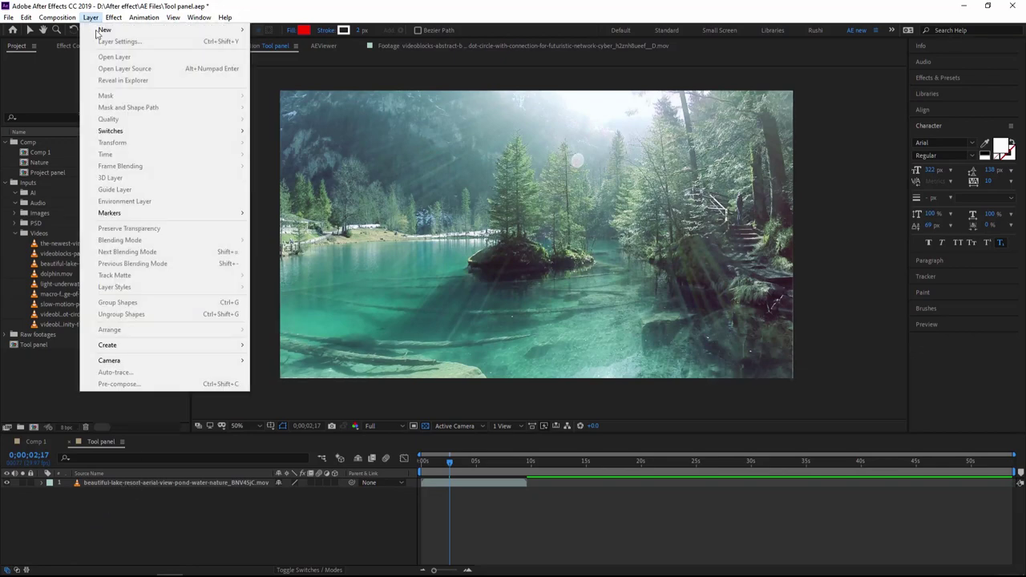
mouse_move(128, 32)
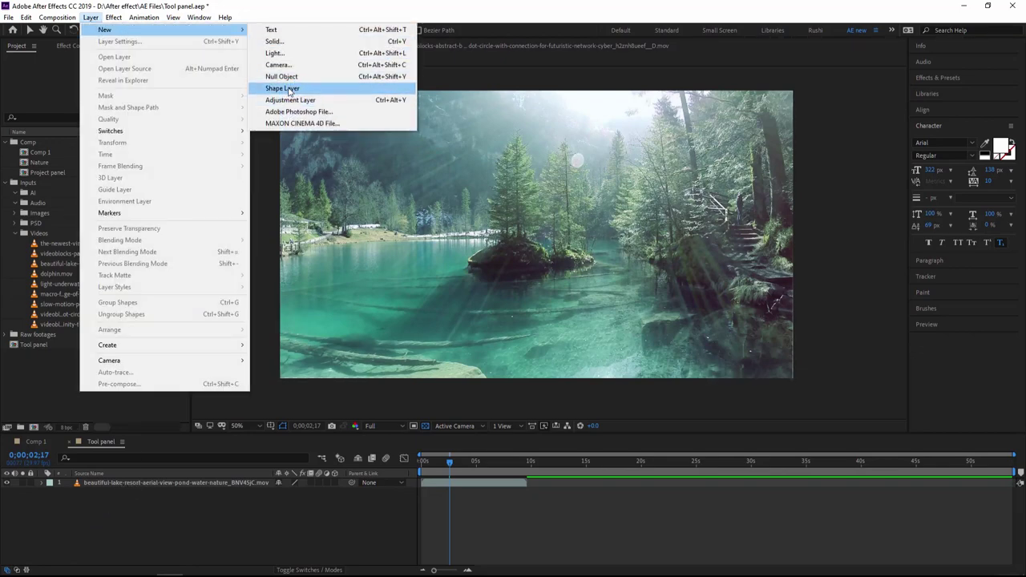
left_click(285, 88)
left_click(117, 30)
left_click_drag(334, 138, 418, 195)
left_click_drag(120, 31, 149, 50)
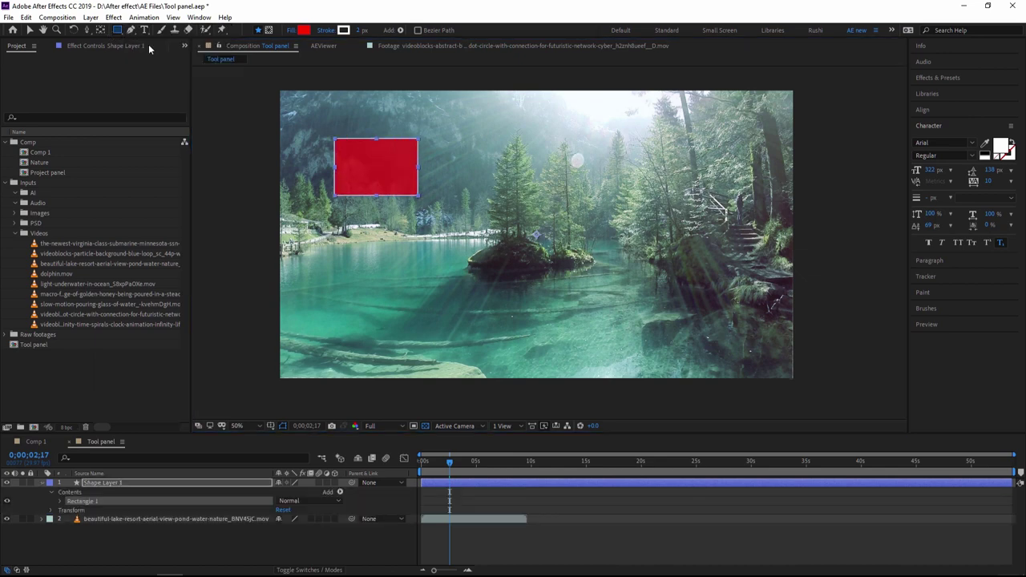
left_click_drag(481, 138, 590, 205)
Draw two circles side by side below the rectangles on the shape layer with the Ellipse tool.
left_click_drag(120, 31, 172, 51)
left_click_drag(358, 260, 445, 342)
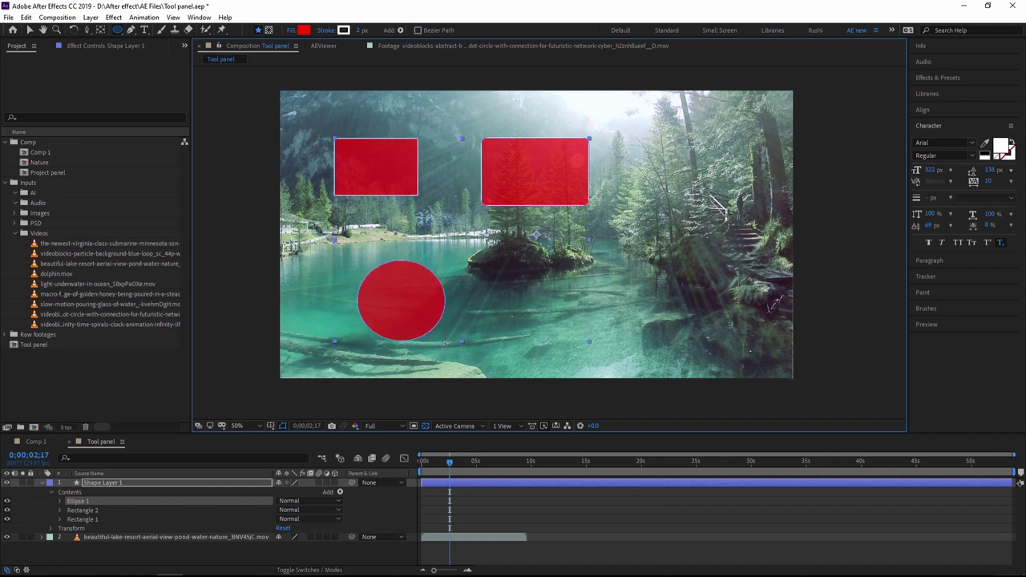
left_click_drag(562, 249, 723, 466)
left_click_drag(731, 418, 659, 346)
Draw a star beside the rounded rectangle with the Star tool, and delete the shape layer.
left_click(122, 32)
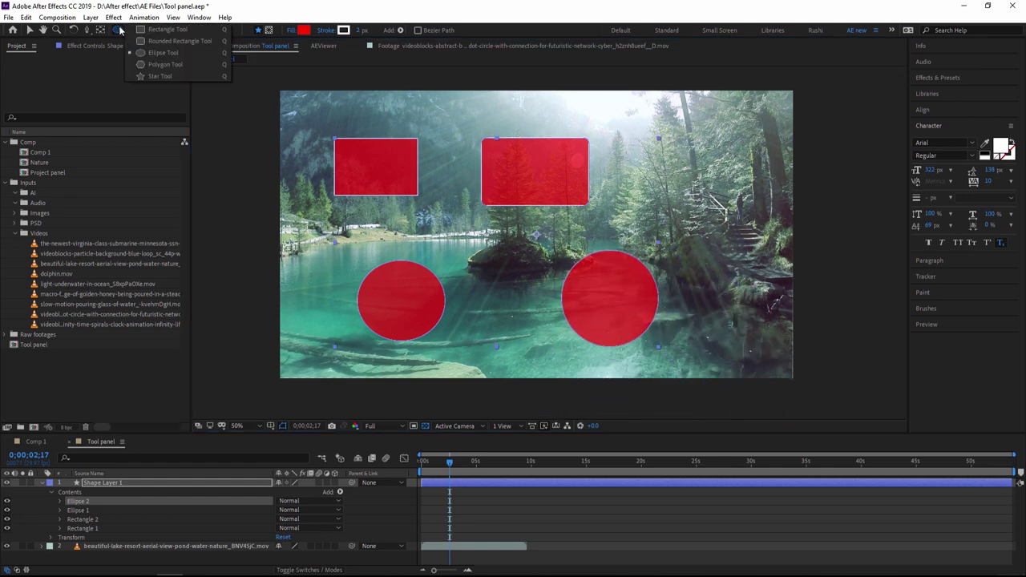
left_click(170, 75)
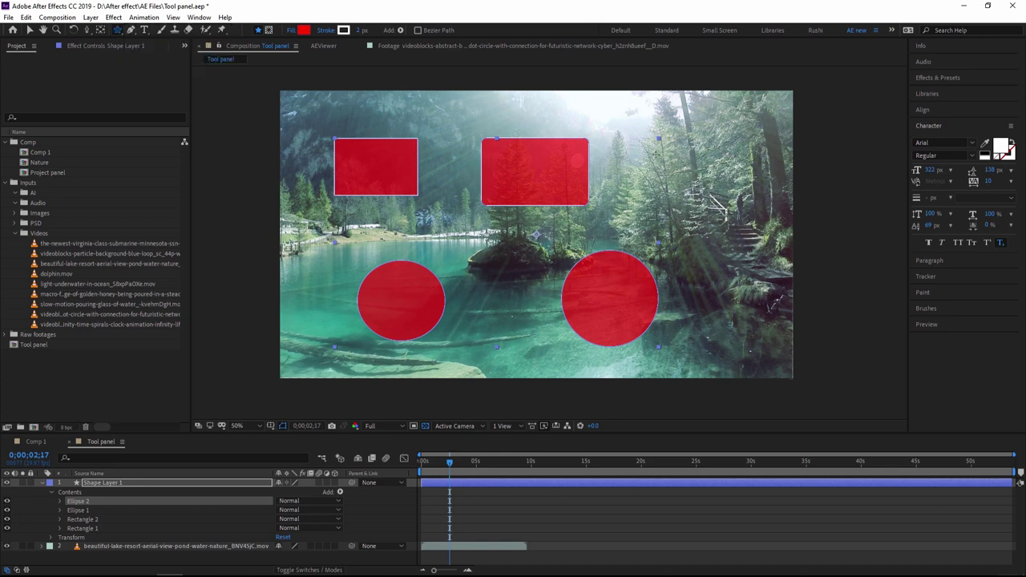
mouse_move(627, 151)
left_mouse_down()
mouse_move(622, 86)
mouse_move(761, 88)
mouse_move(634, 228)
mouse_move(626, 170)
mouse_move(630, 200)
mouse_move(630, 170)
mouse_move(785, 89)
mouse_move(869, 365)
mouse_move(658, 128)
mouse_move(670, 144)
mouse_move(657, 146)
left_mouse_up()
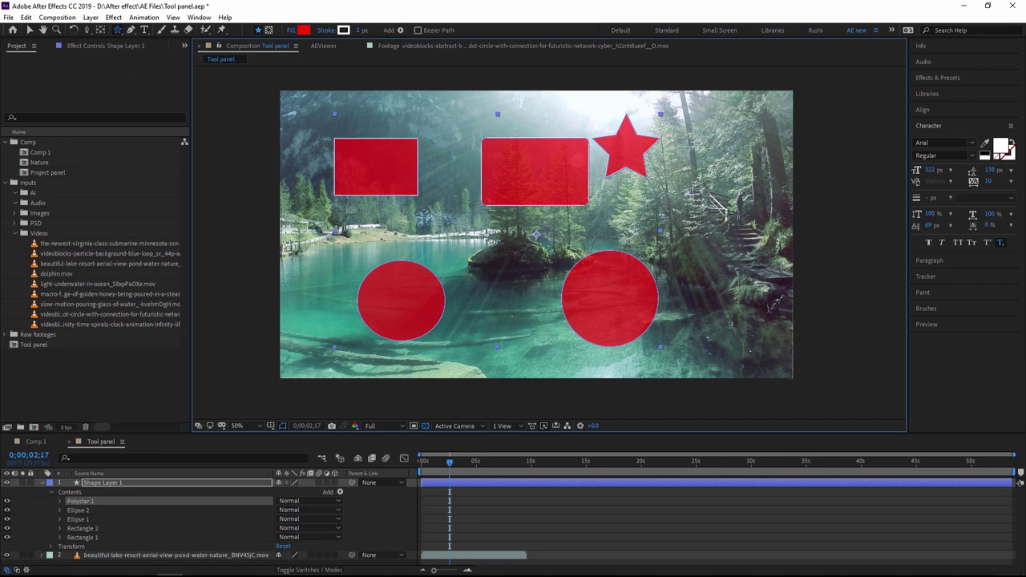
left_click(114, 480)
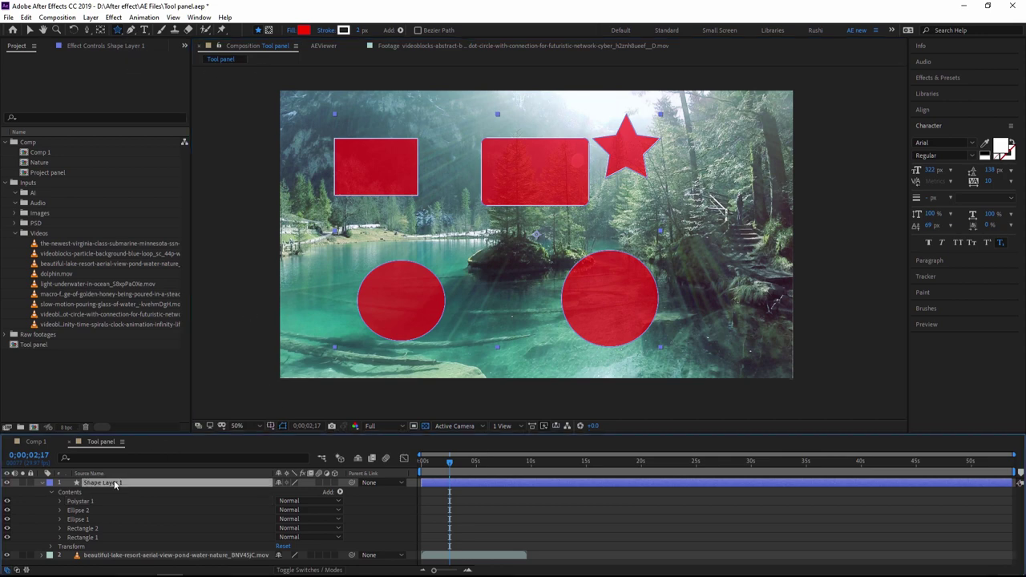
key("Delete")
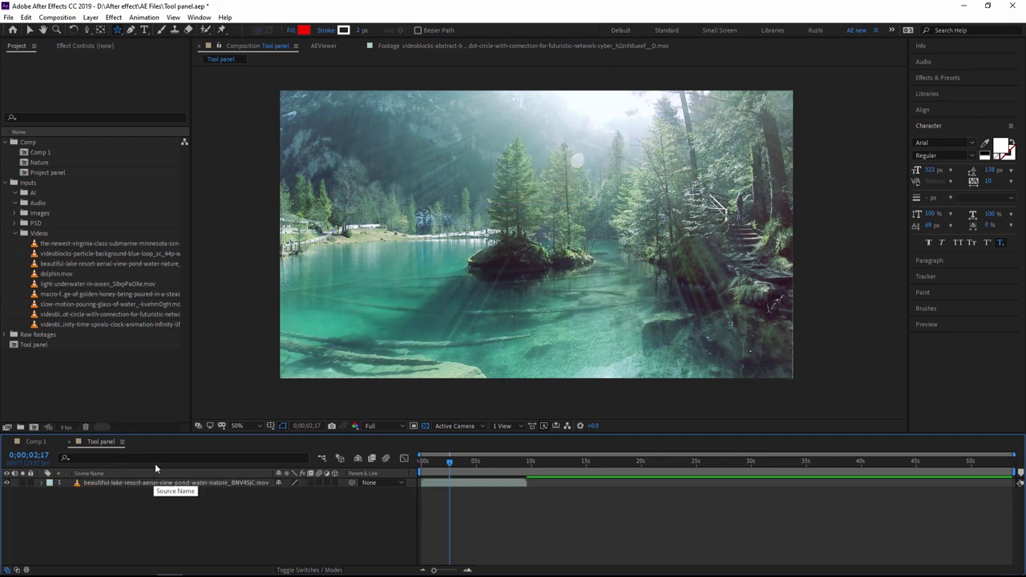
Mask the lake video layer with a rectangle over its upper-left area using the Rectangle tool.
left_click(140, 482)
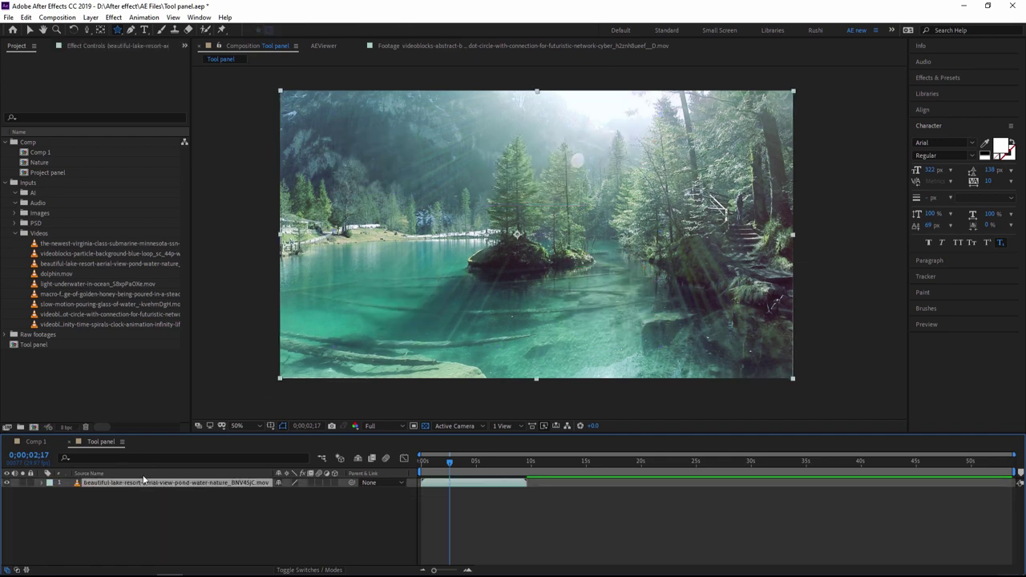
left_click(117, 31)
left_click(160, 39)
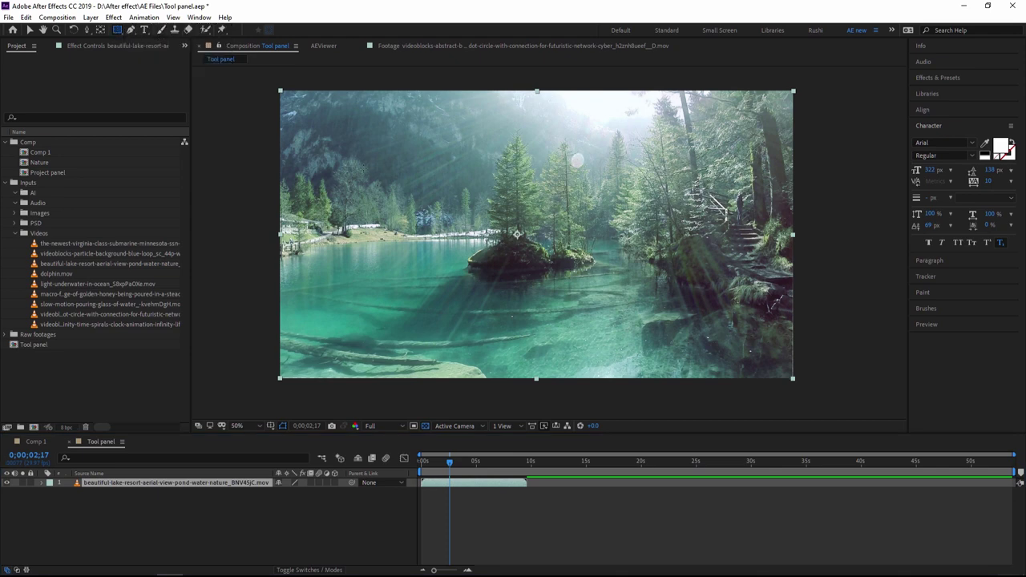
left_click_drag(312, 120, 521, 251)
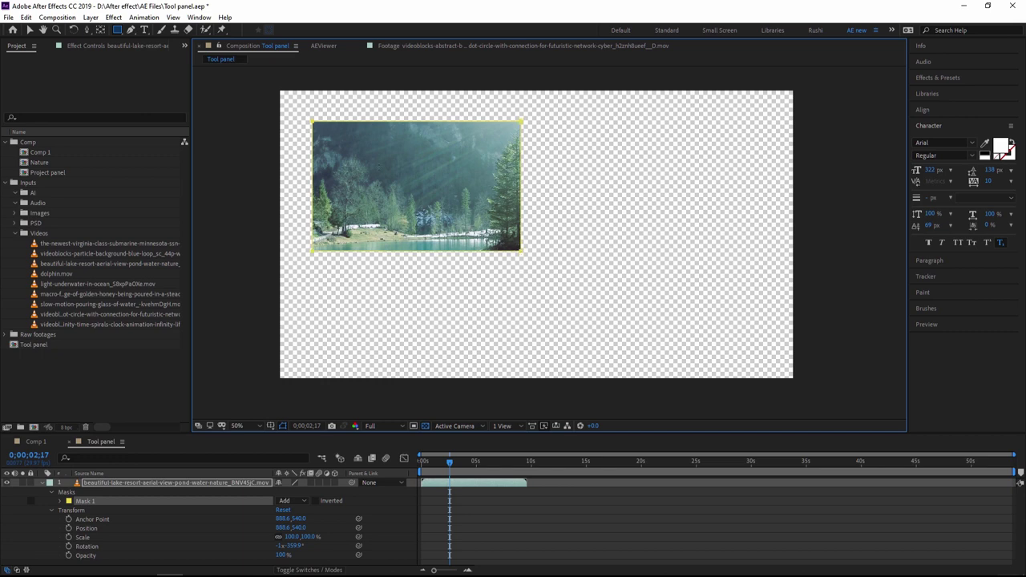
Reshape the rectangular mask into a slanted quadrilateral by moving its upper edge and lower-right vertex with the Selection tool.
left_click(30, 30)
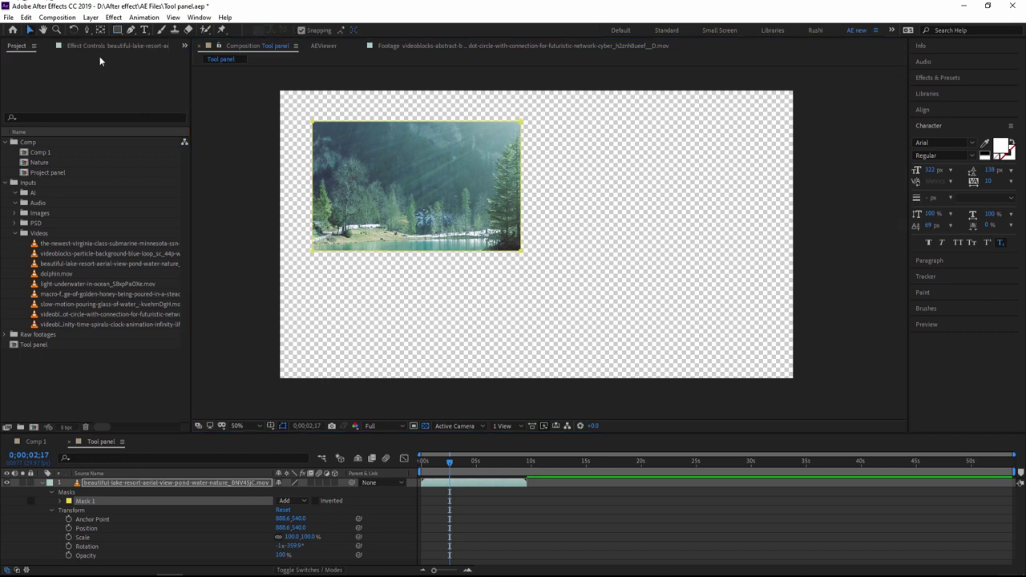
left_click(430, 195)
left_click_drag(406, 127, 339, 149)
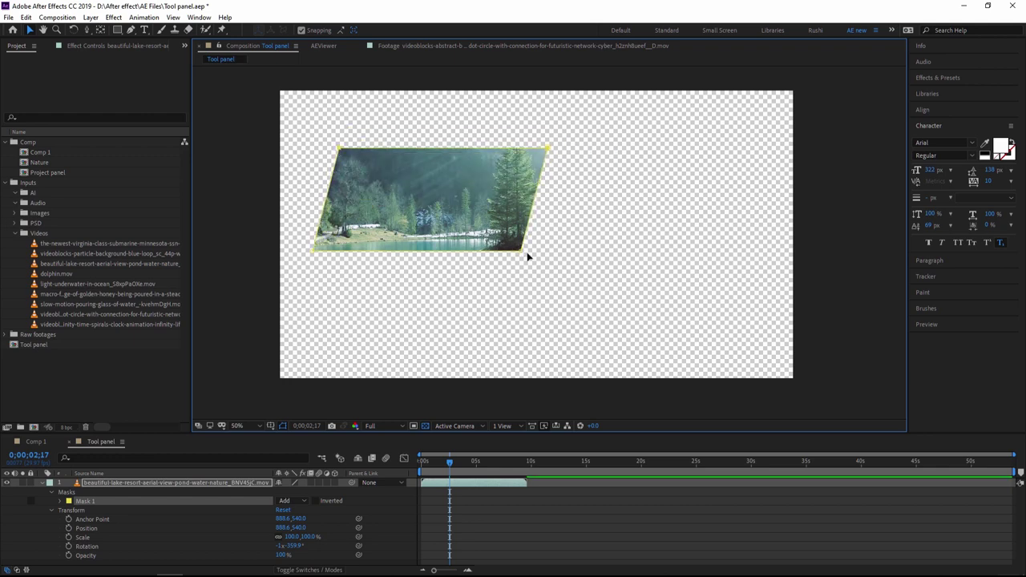
mouse_move(527, 256)
left_mouse_down()
mouse_move(620, 318)
mouse_move(537, 256)
left_mouse_up()
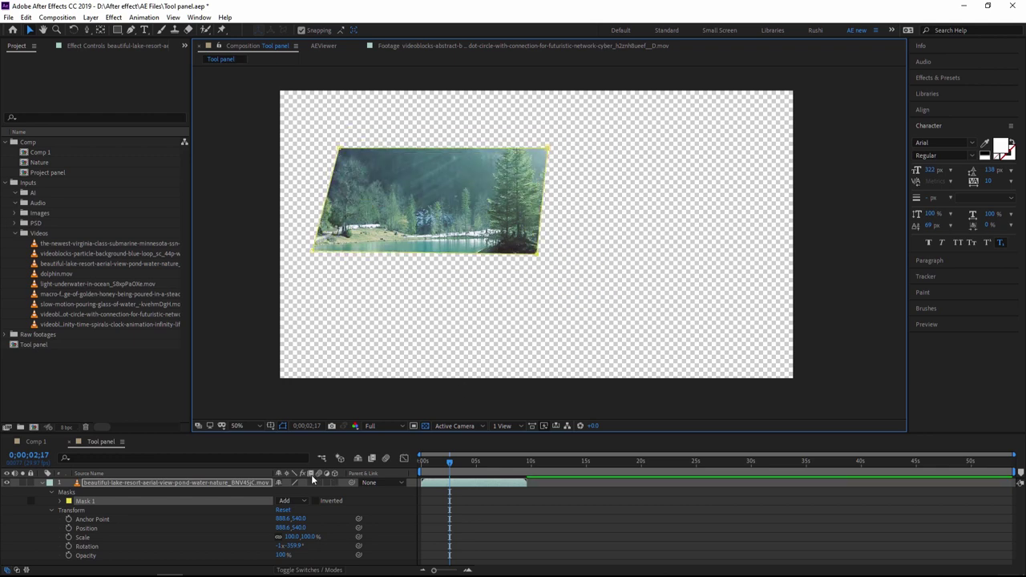
Expand the properties of the lake layer's mask and set Mask Expansion to 32 pixels.
left_click(59, 501)
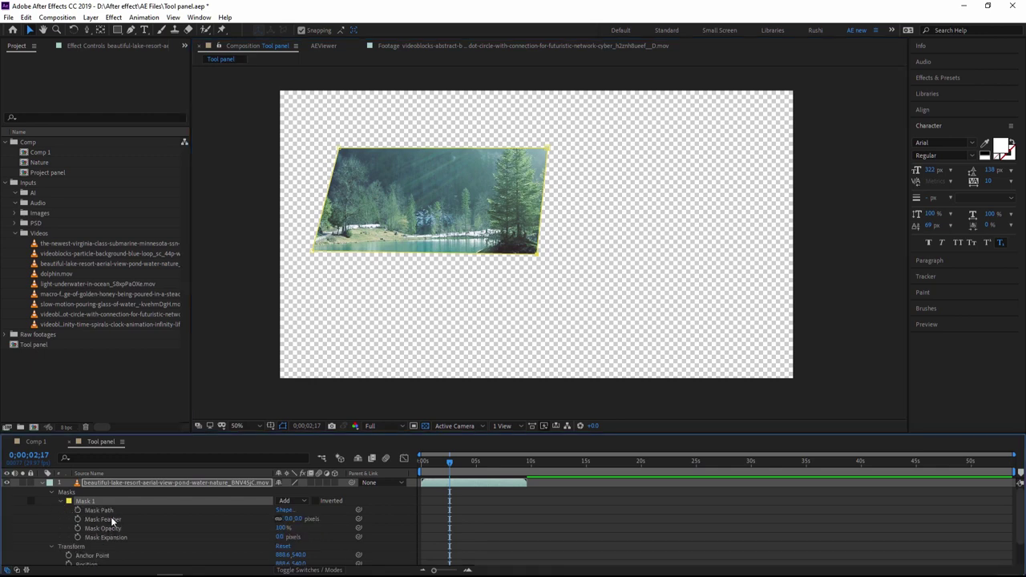
left_click(106, 510)
left_click(114, 520)
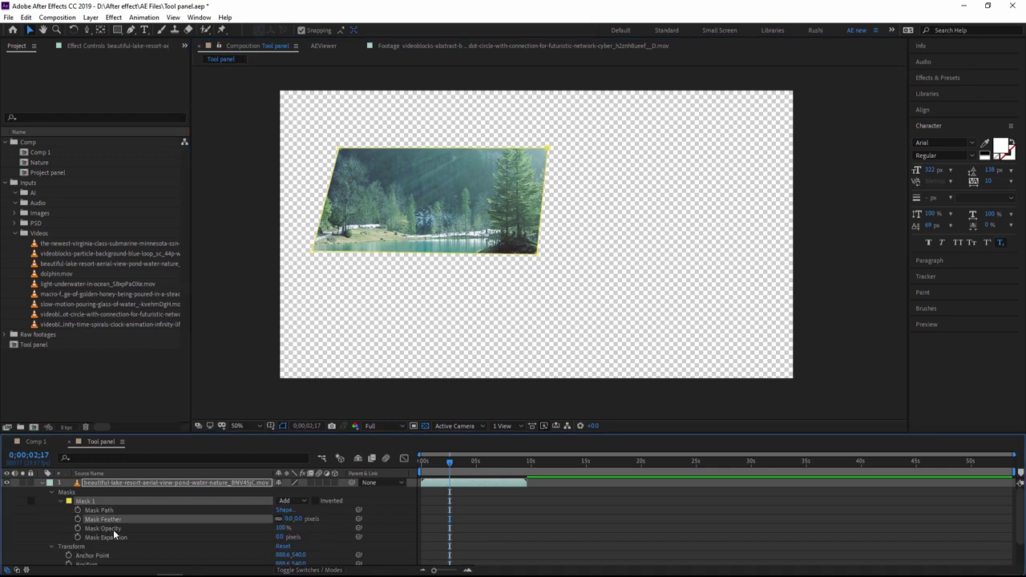
left_click(113, 529)
left_click(114, 537)
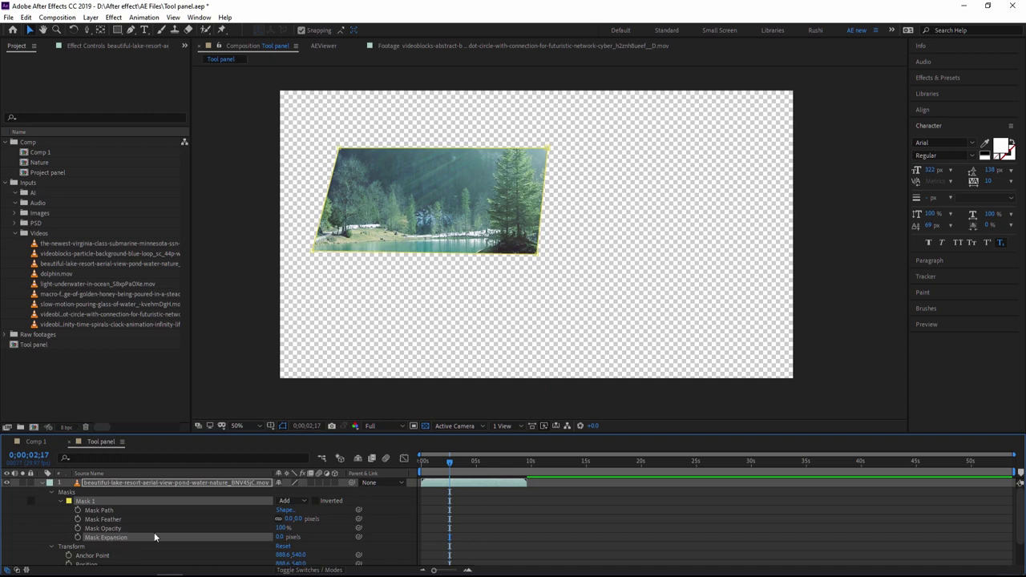
left_click_drag(280, 537, 301, 542)
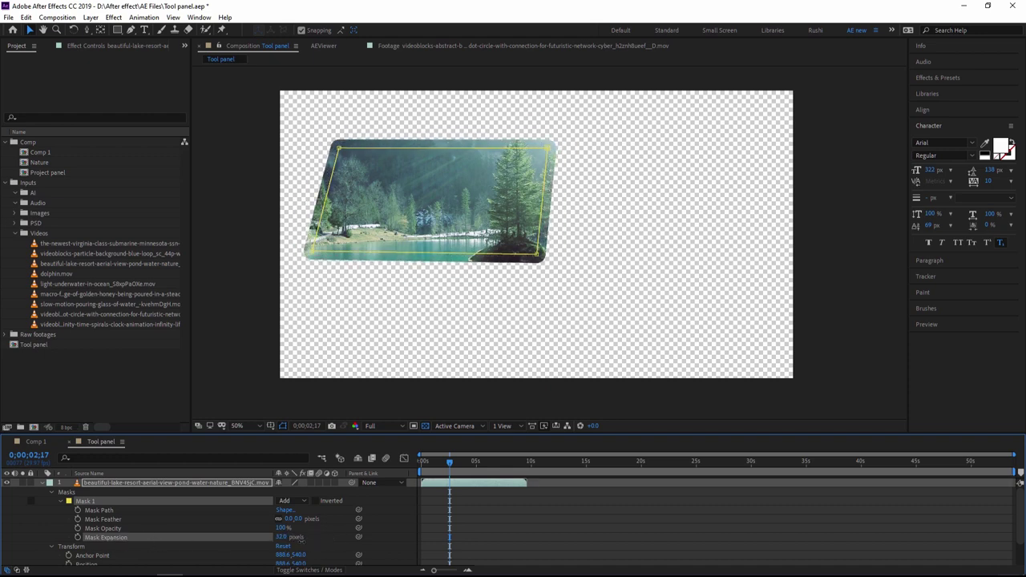
Go through the Mask Opacity, Mask Feather and Mask Path properties, and delete the mask from the lake layer.
left_click(102, 528)
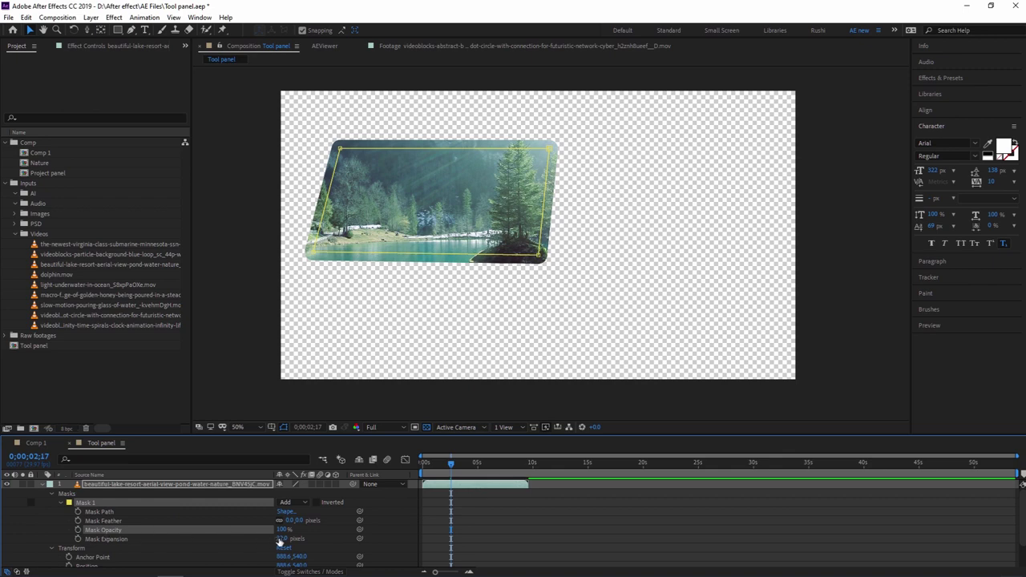
mouse_move(283, 530)
left_mouse_down()
mouse_move(256, 530)
mouse_move(328, 520)
mouse_move(286, 521)
left_mouse_up()
left_click(120, 520)
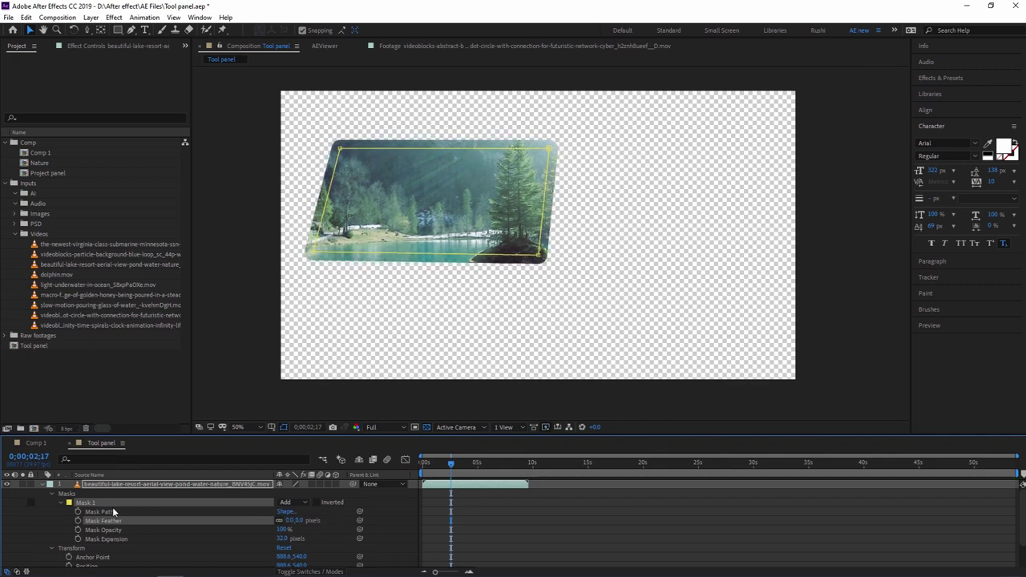
left_click(105, 511)
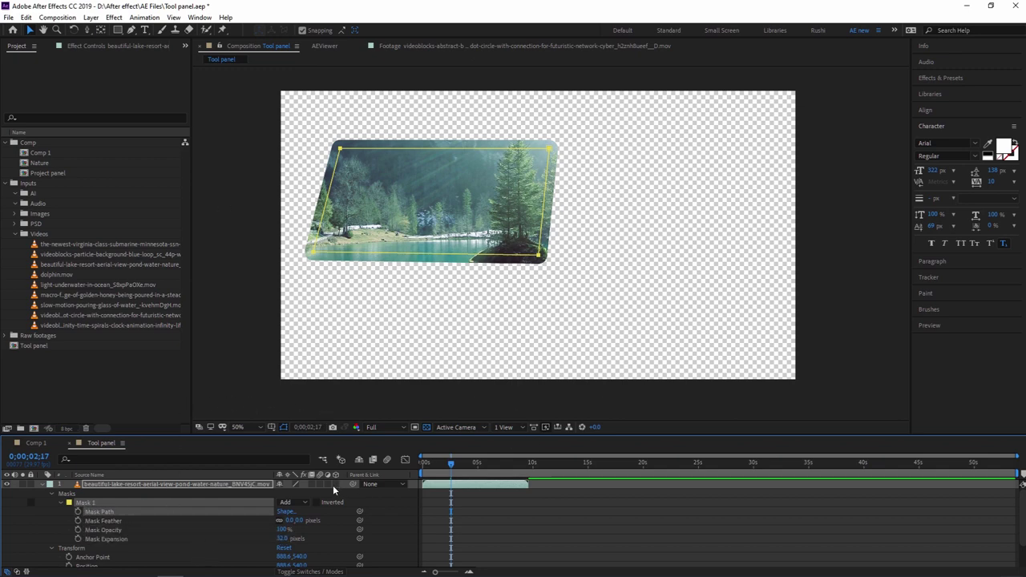
key("Delete")
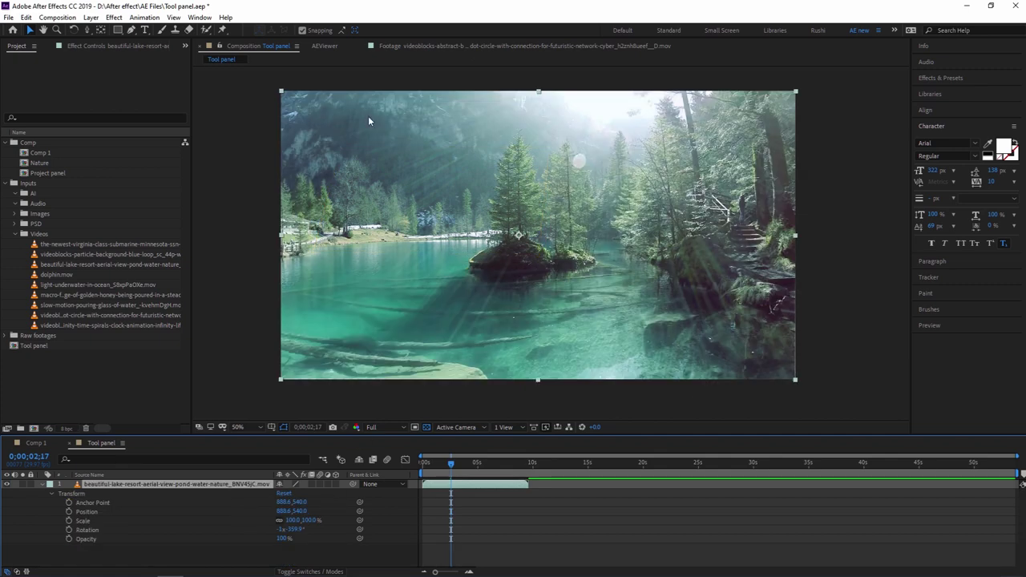
Mask the lake video layer with a star around the island's trees using the Star tool.
left_click(119, 31)
left_click(182, 76)
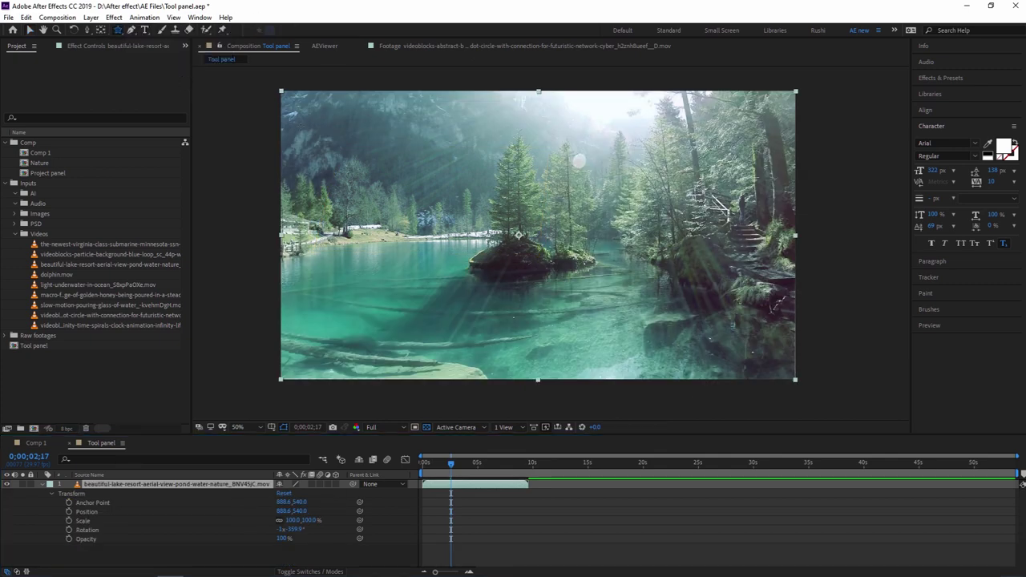
left_click_drag(509, 213, 565, 273)
left_click(30, 30)
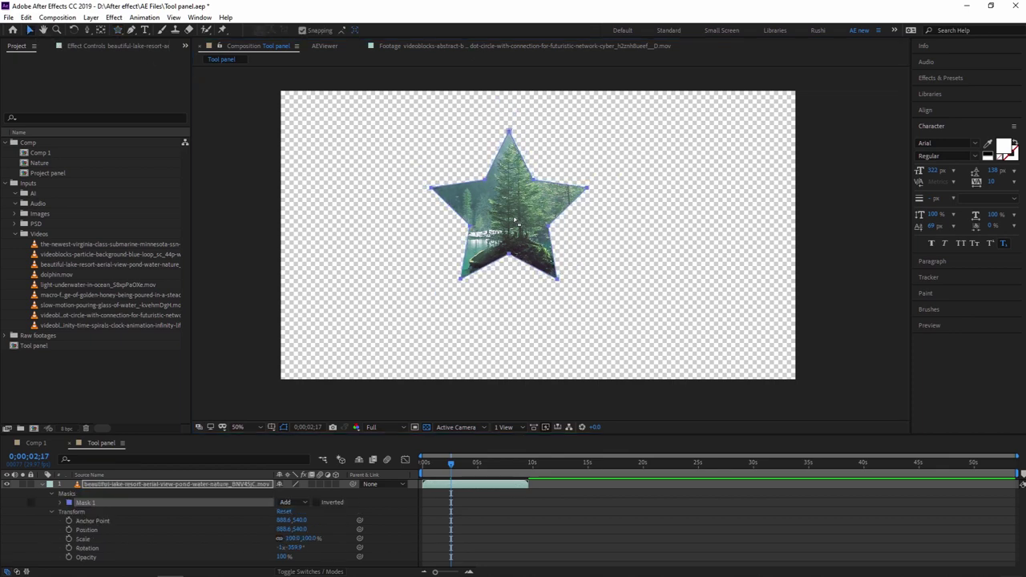
Move the star-masked lake layer slightly down and to the right in the composition, and delete its mask.
double_click(519, 216)
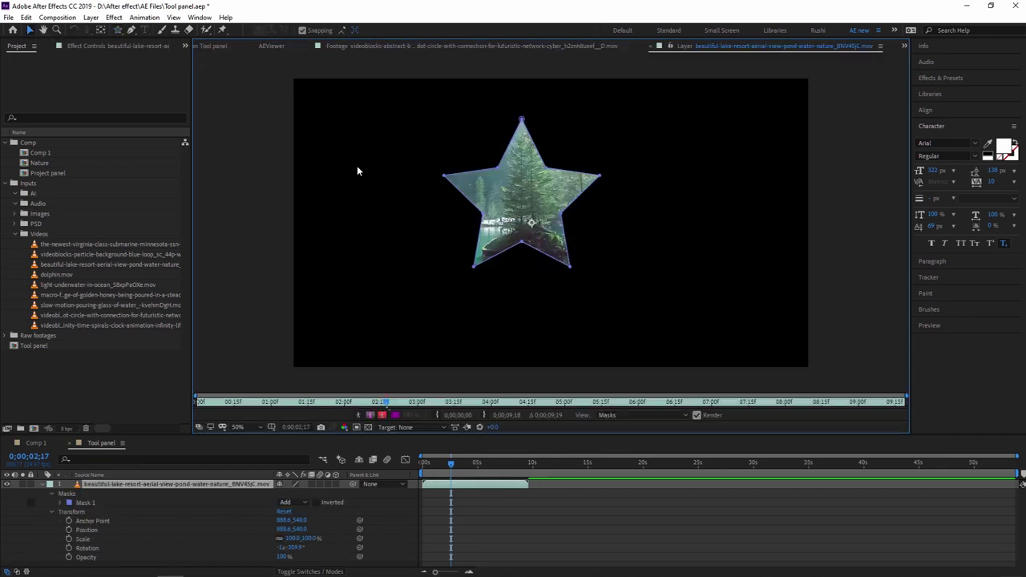
left_click(220, 46)
left_click_drag(524, 210, 536, 235)
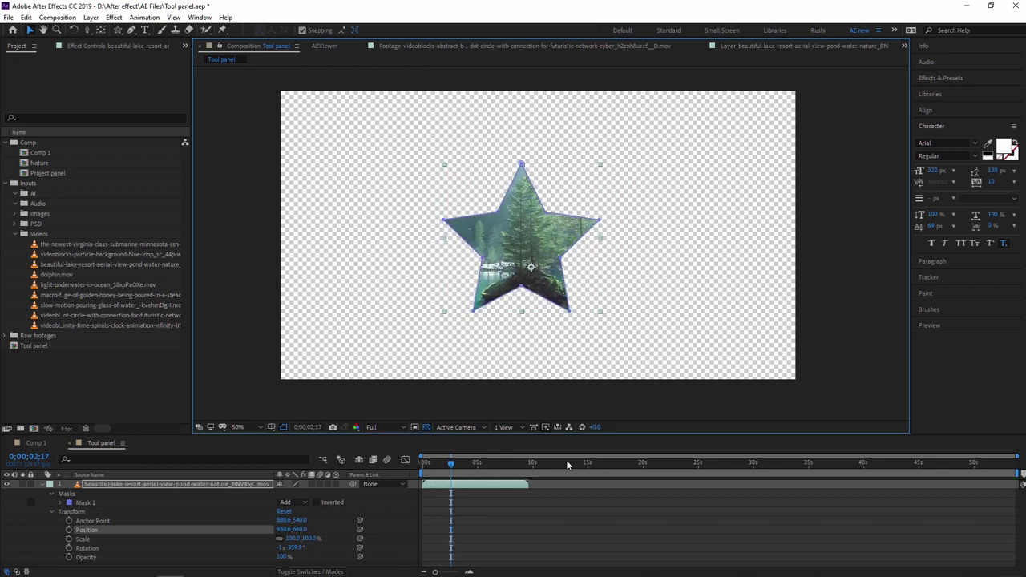
left_click(102, 502)
key("Delete")
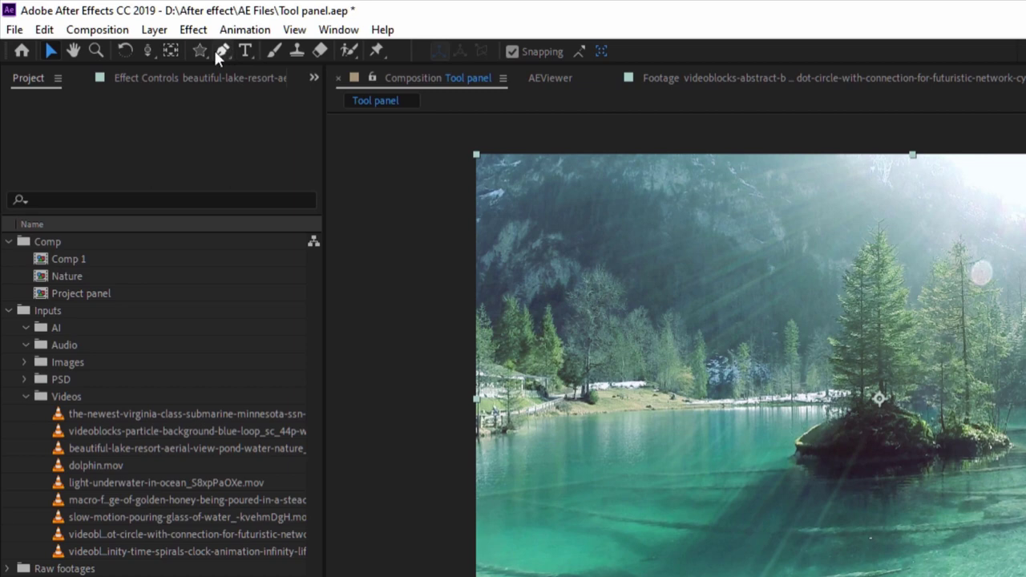
Draw a closed freeform mask around the island and trees with a wavy lower edge on the lake layer using the Pen tool.
left_click(215, 51)
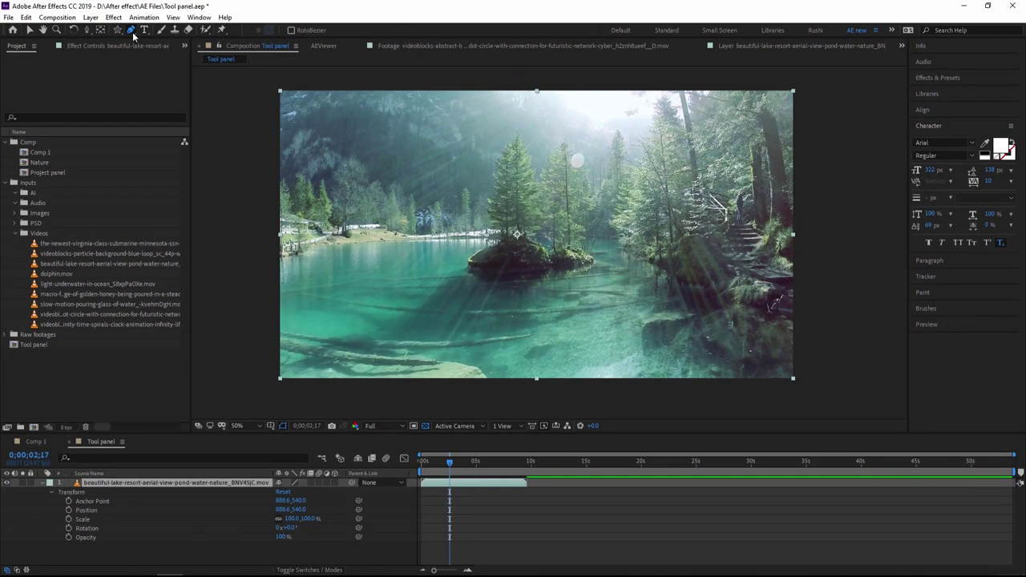
left_click(354, 294)
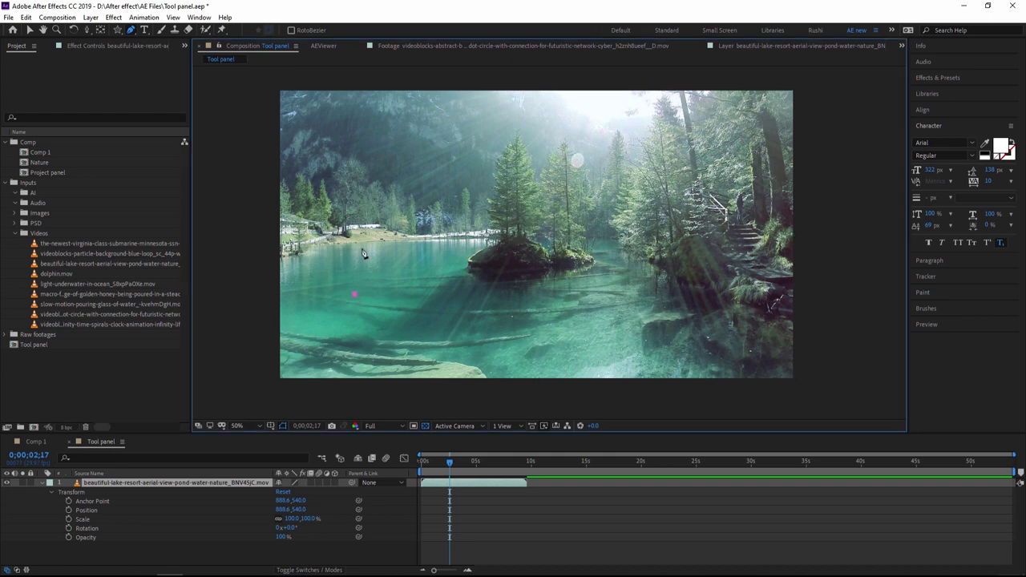
left_click(358, 224)
left_click(403, 170)
left_click(480, 153)
left_click(563, 151)
left_click(641, 162)
left_click(679, 232)
left_click(669, 286)
left_click(547, 321)
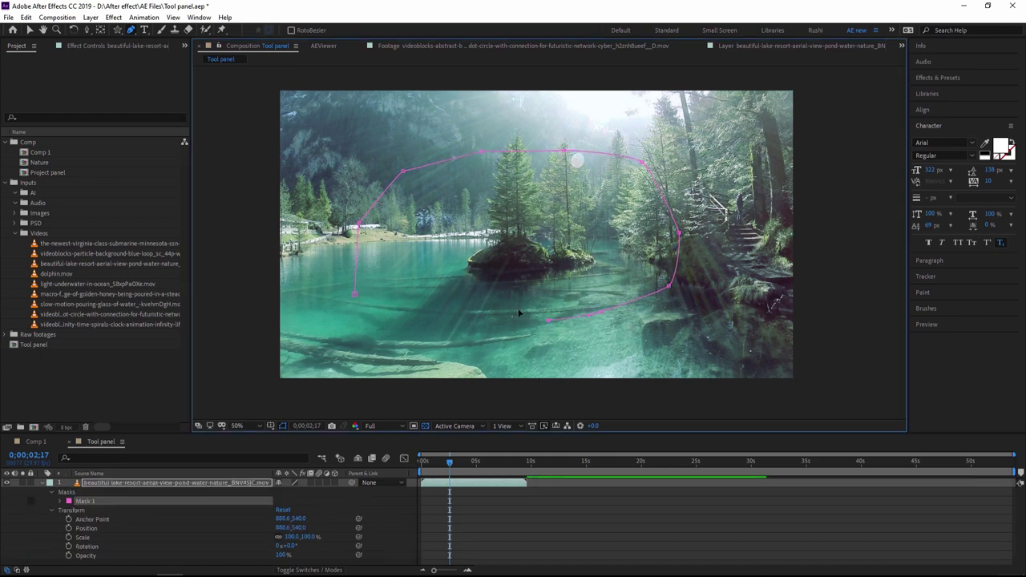
left_click(518, 314)
left_click(484, 262)
left_click(449, 266)
left_click(446, 329)
left_click(415, 336)
left_click(407, 268)
left_click(393, 260)
left_click(380, 274)
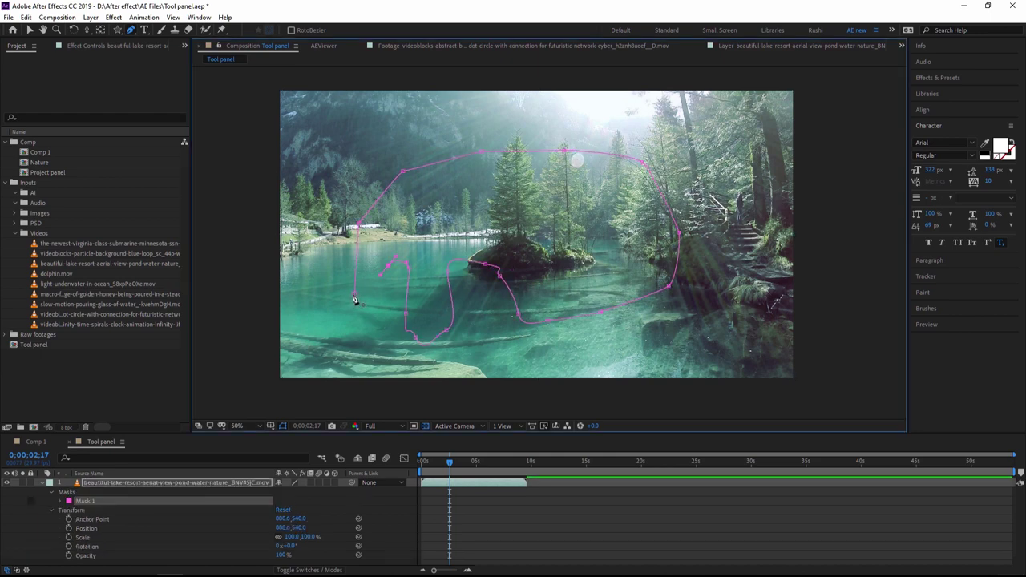
left_click(354, 294)
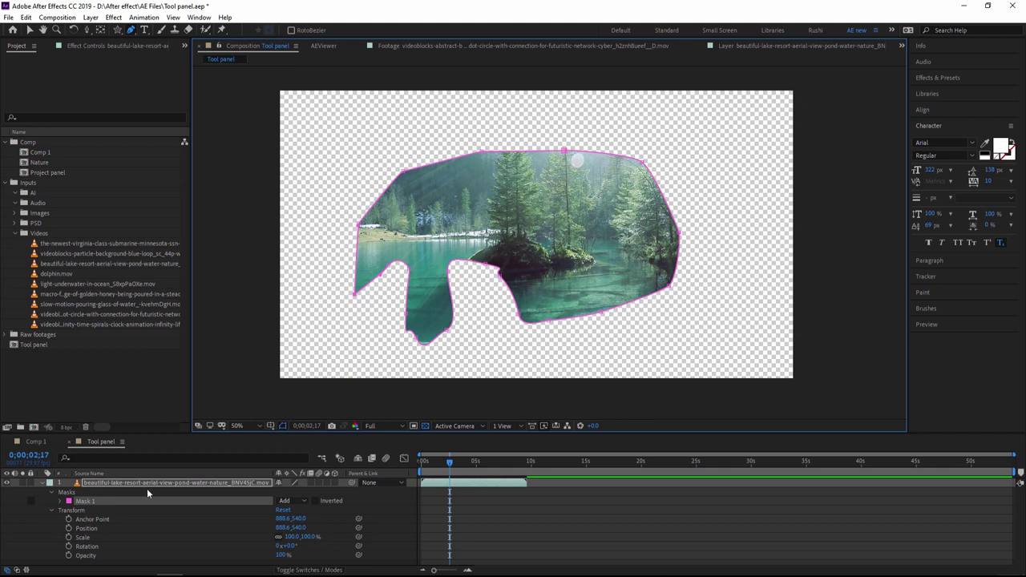
left_click(147, 484)
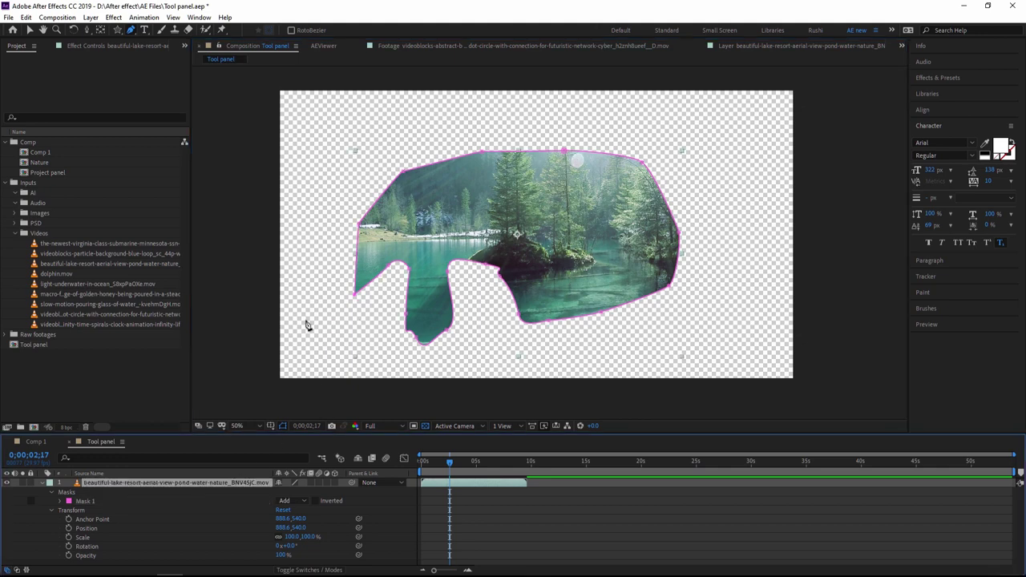
Add vertices to the lake mask's left, upper-left and right edges with the Add Vertex tool.
left_click(132, 31)
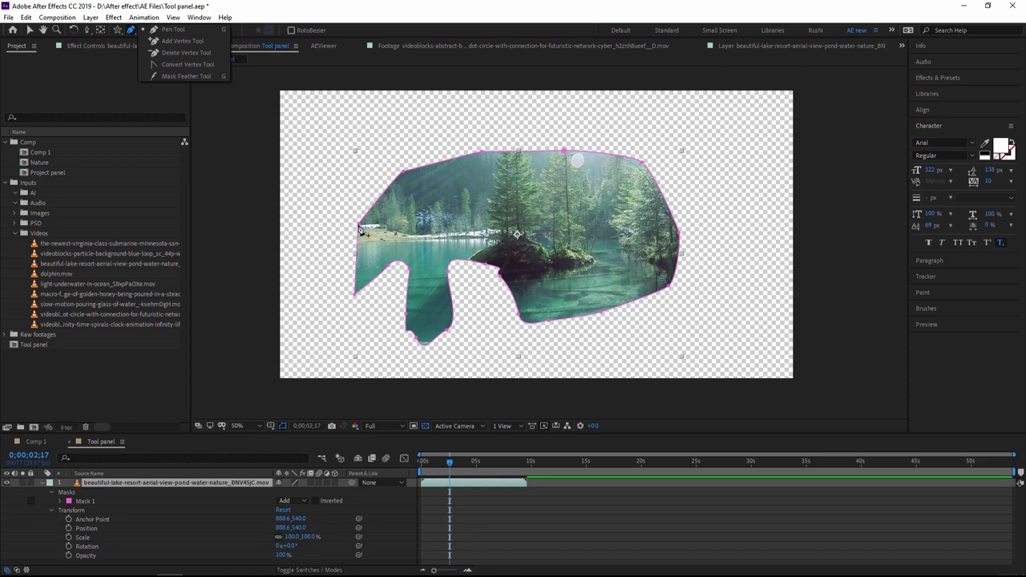
left_click(174, 43)
left_click(357, 241)
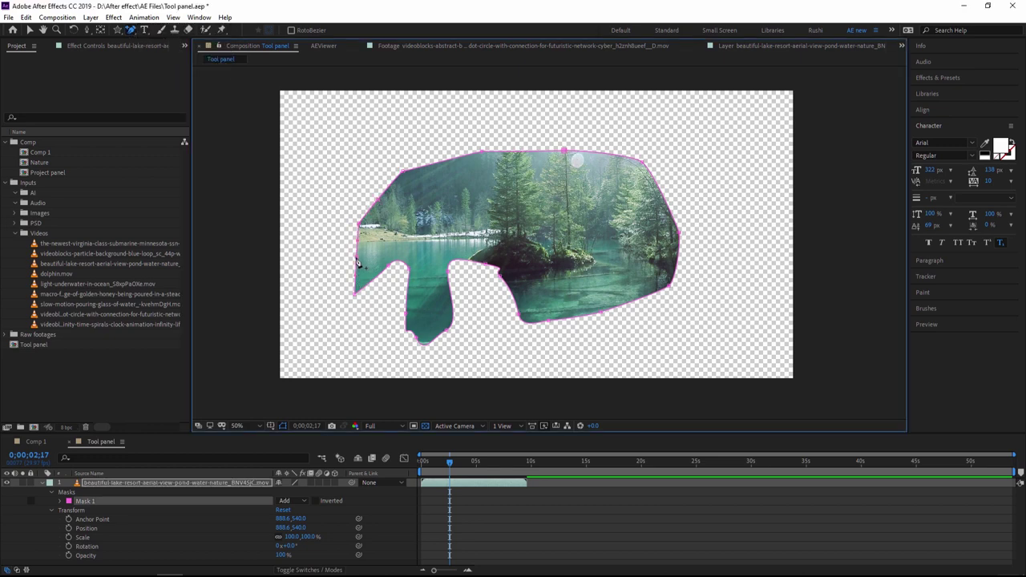
left_click(446, 161)
left_click(662, 195)
Delete the mask's upper-left corner vertex, and reshape the lower notch and left corner into curves with the Pen vertex tools.
left_click(131, 30)
left_click(177, 54)
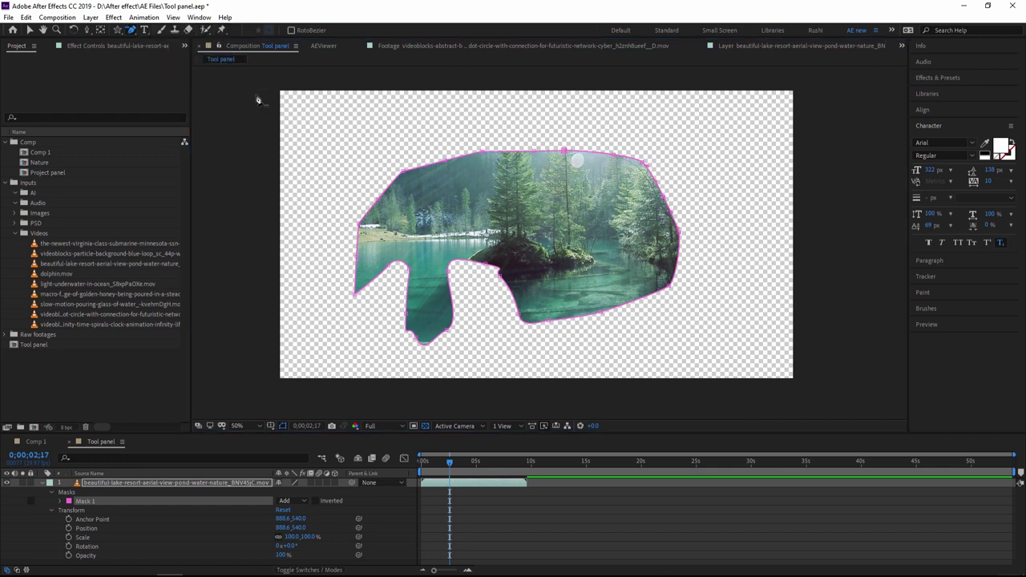
left_click(404, 171)
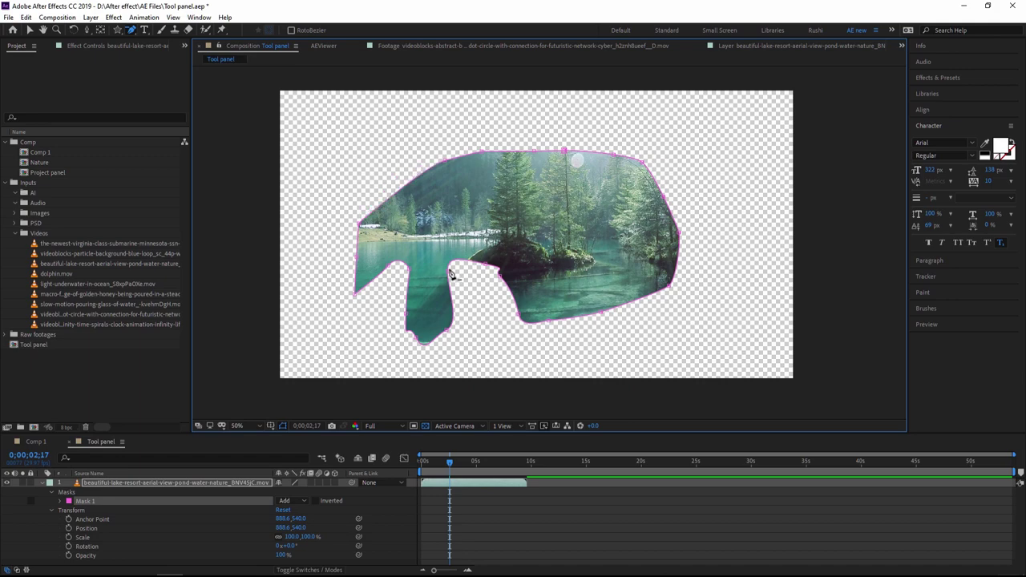
left_click_drag(450, 271, 512, 289)
left_click_drag(355, 225, 305, 175)
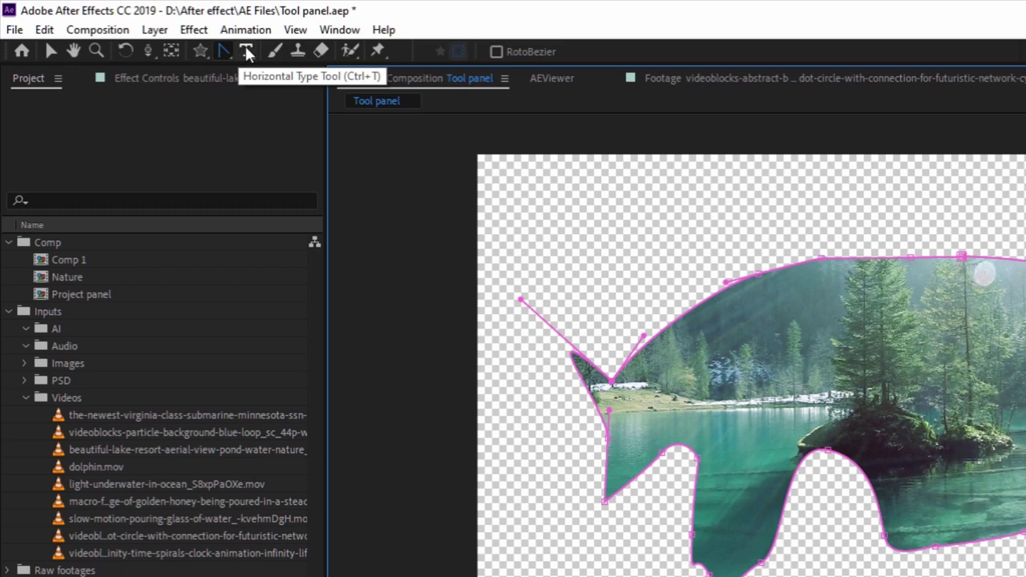
Activate the Type tool and view its Horizontal and Vertical variants.
left_click(247, 51)
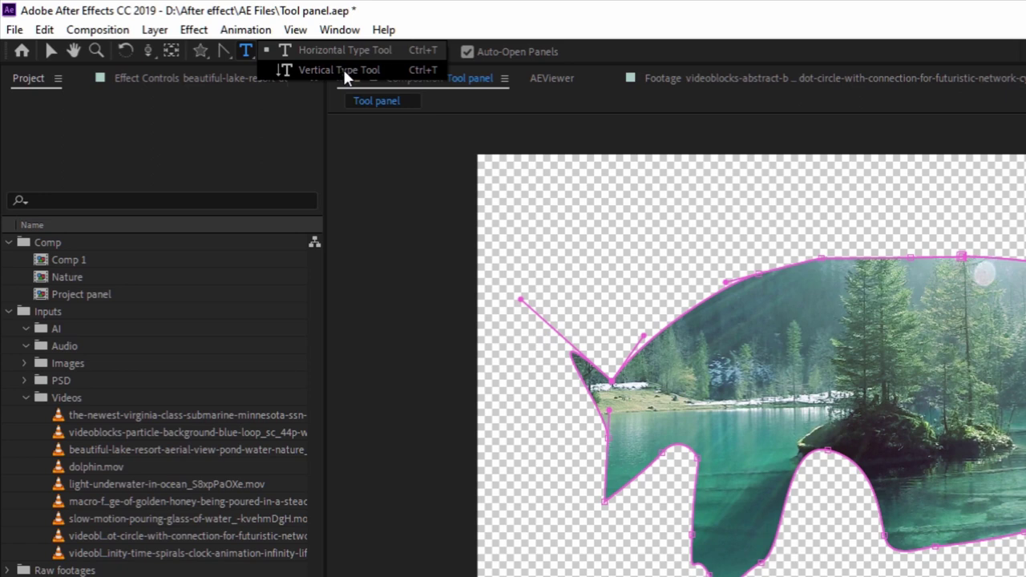
left_click(247, 48)
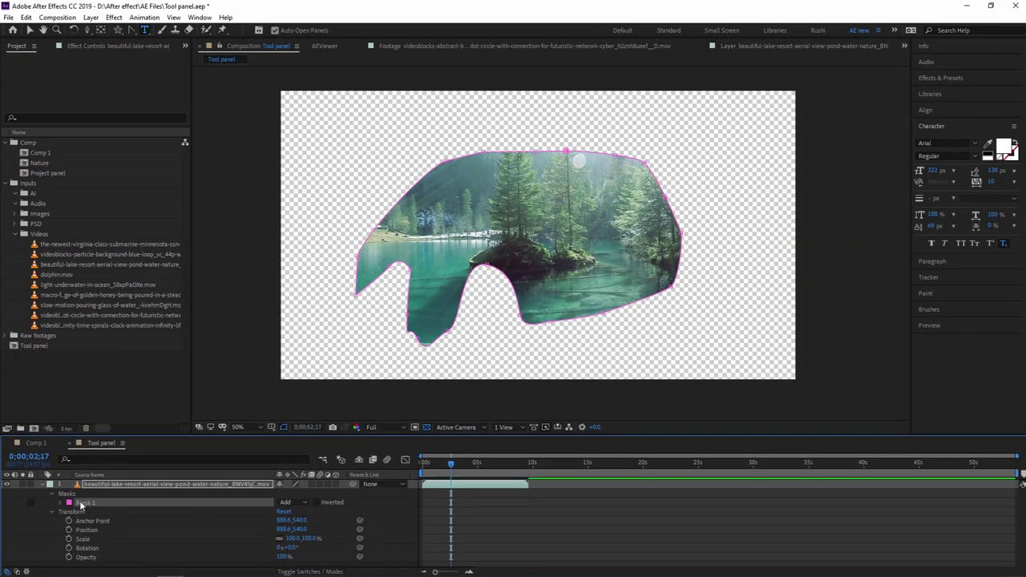
Delete the freeform mask from the lake layer, collapse its properties and move the current time to 0;00;03;12.
key("End")
key("j")
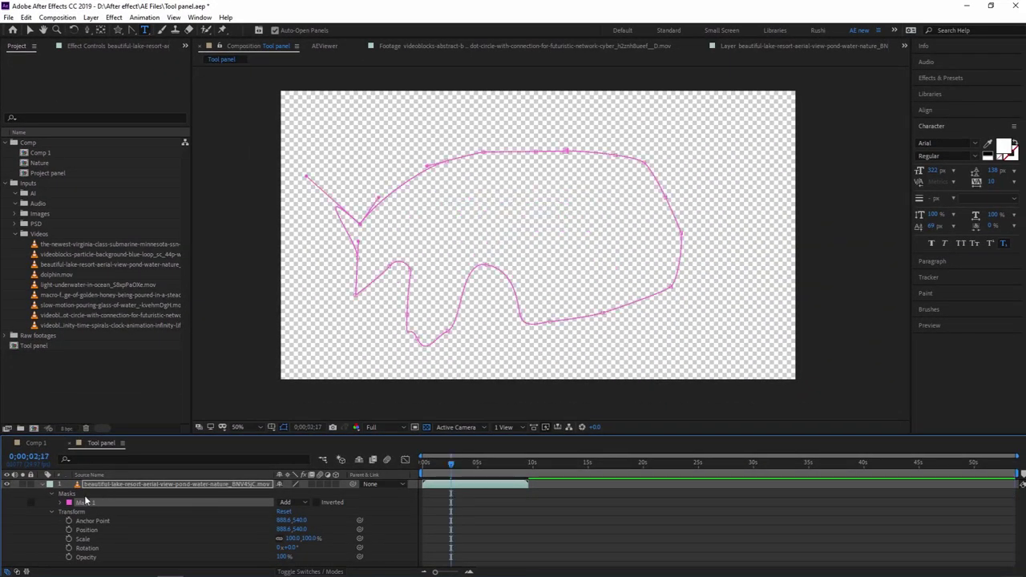
key("Delete")
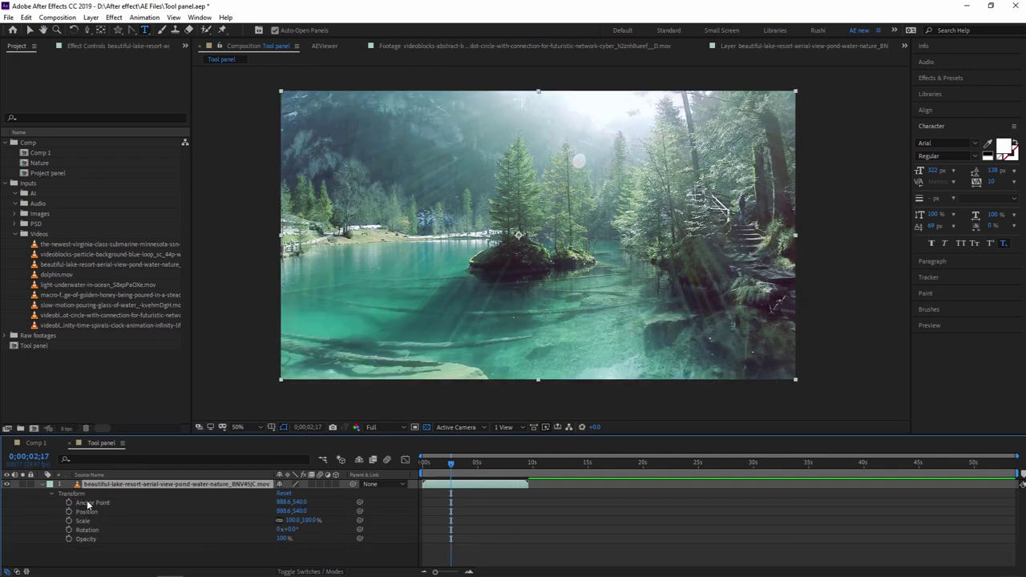
left_click(50, 485)
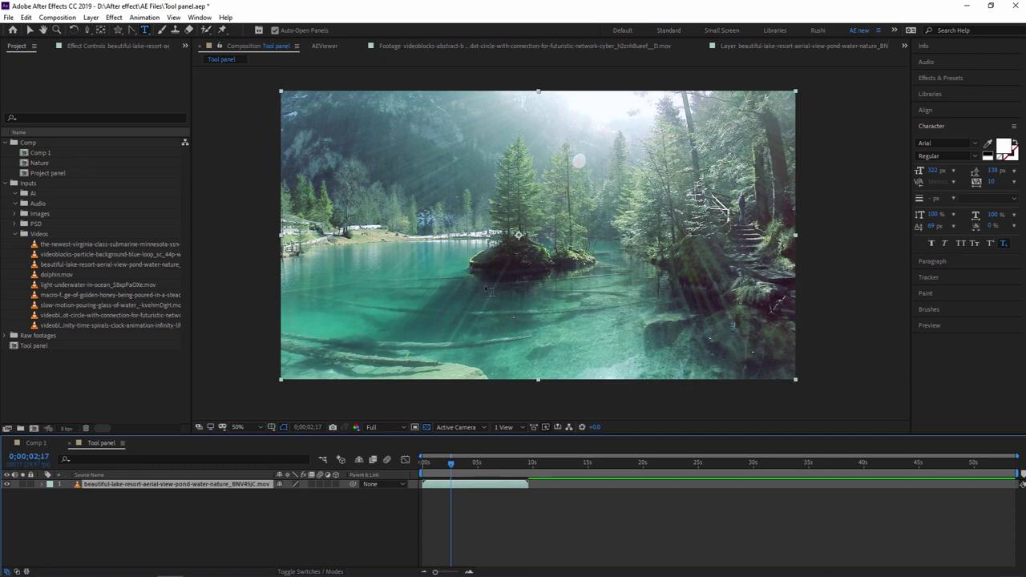
left_click_drag(453, 465, 460, 464)
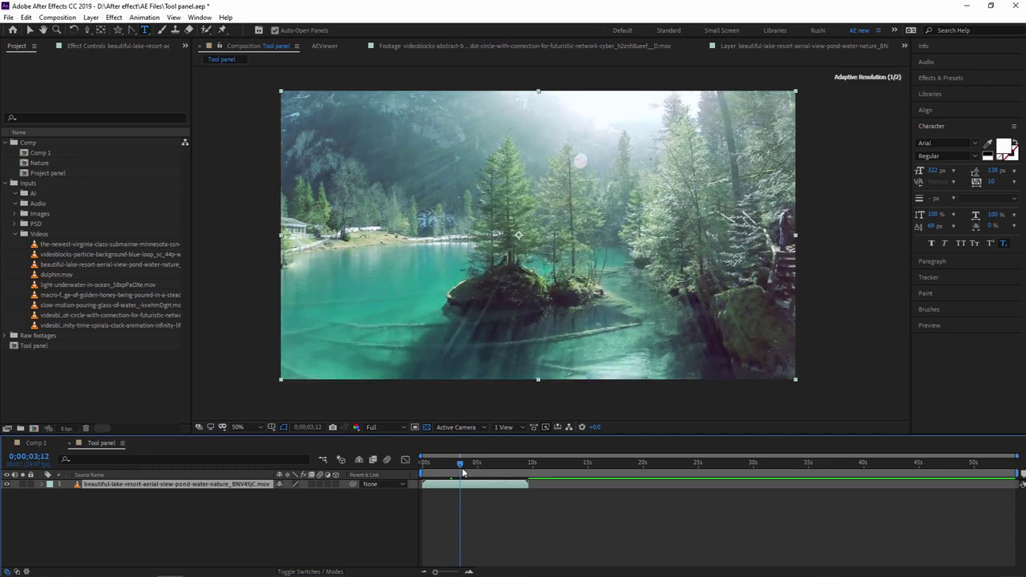
Add a horizontal text layer reading "My name is" plus the presenter's first name, and centre it in the composition.
left_click(146, 31)
left_click(454, 229)
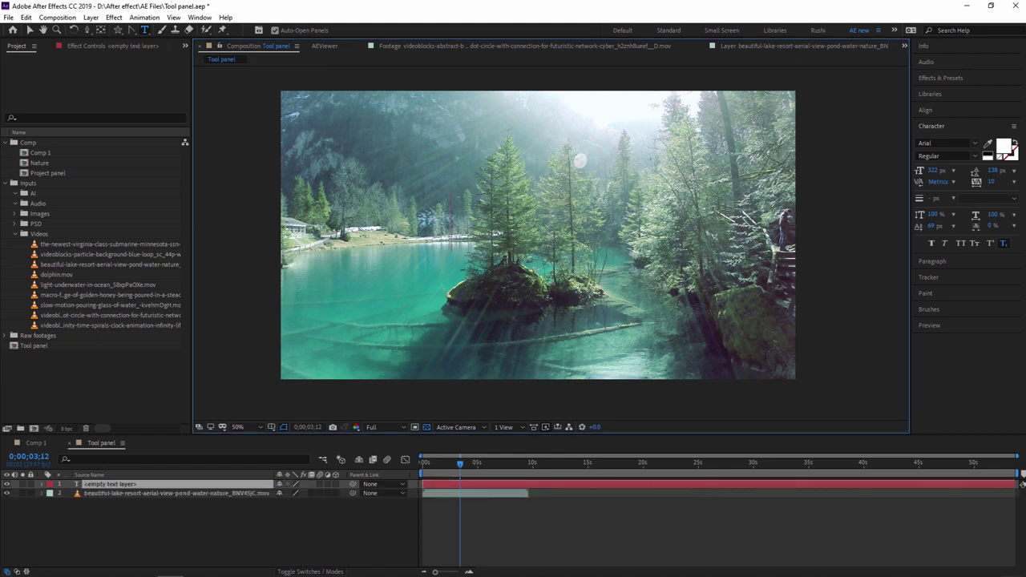
type("My n")
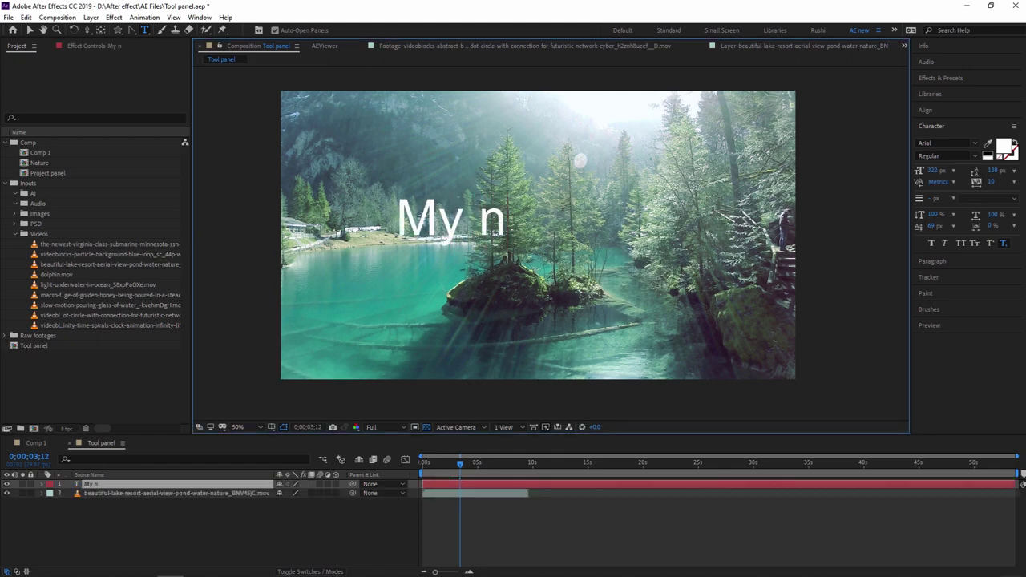
type("ame is Rushi")
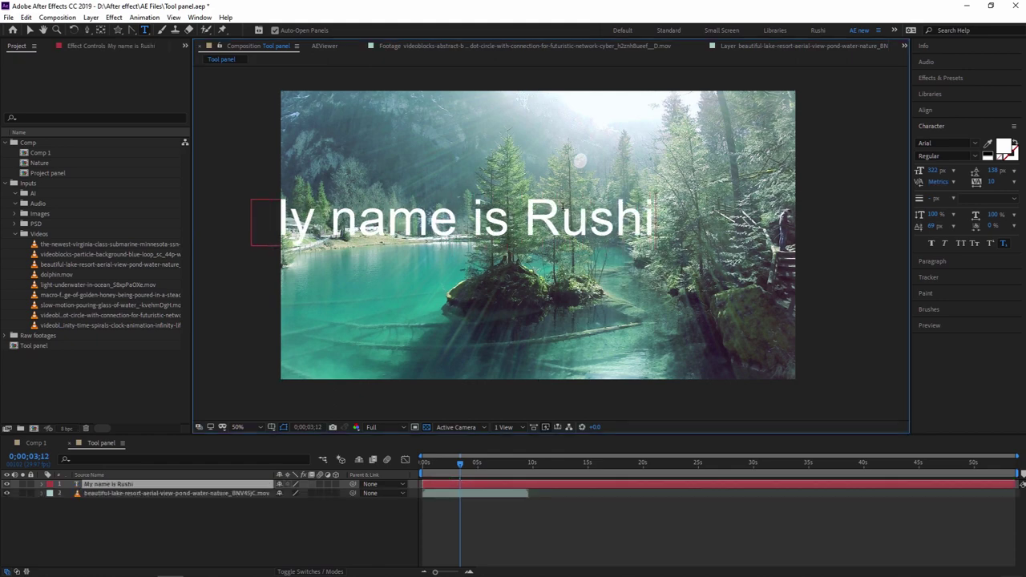
left_click(30, 30)
left_click_drag(525, 234, 613, 249)
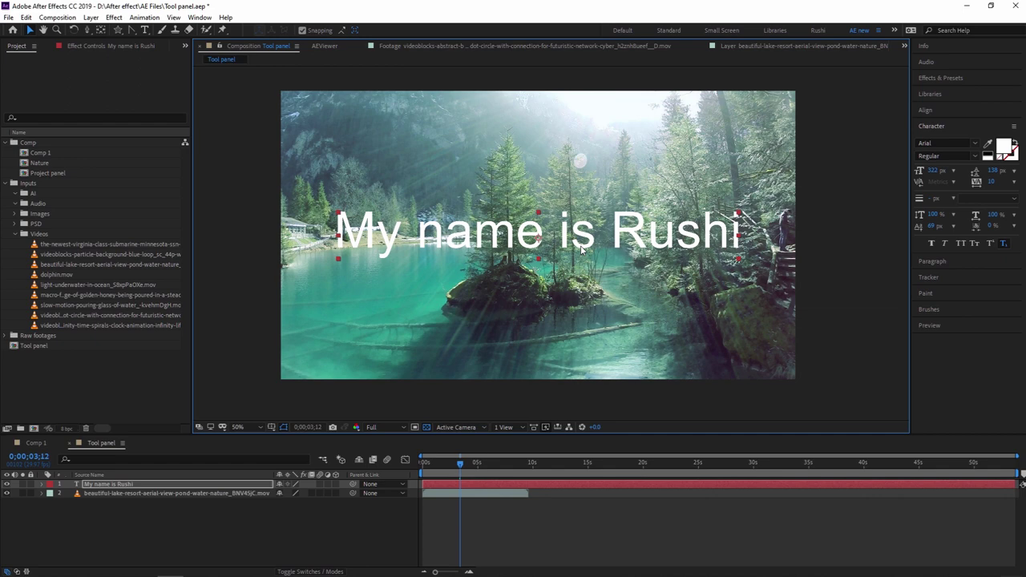
Add a vertical text layer reading "Hello" with the Vertical Type tool and move it to the composition's right side.
left_click(144, 30)
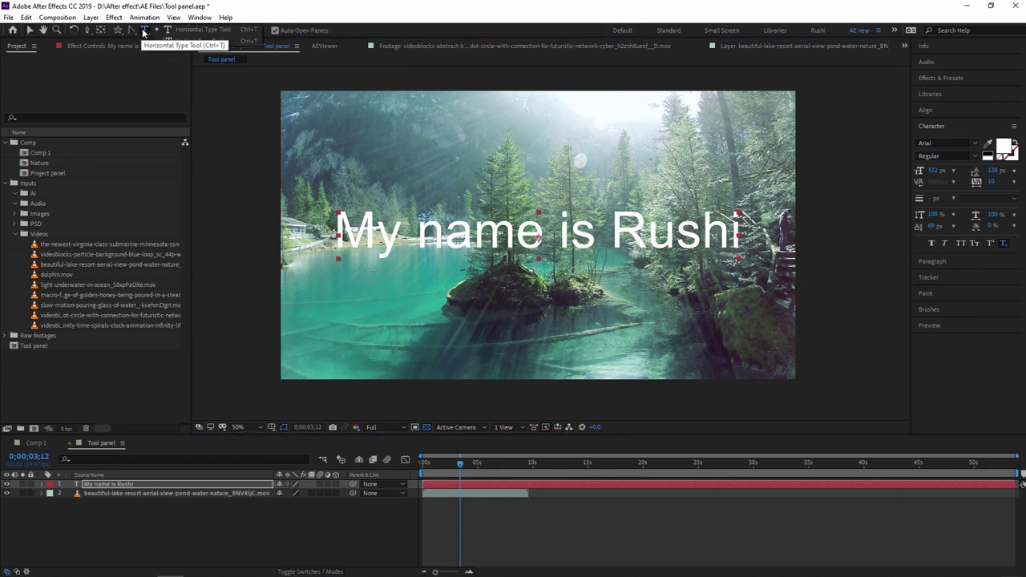
left_click(168, 32)
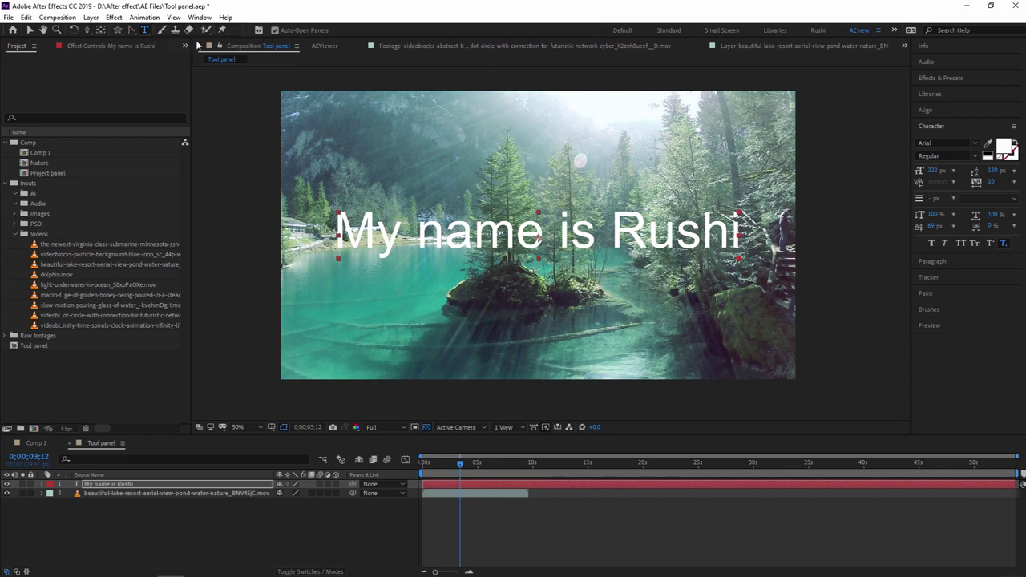
left_click(538, 125)
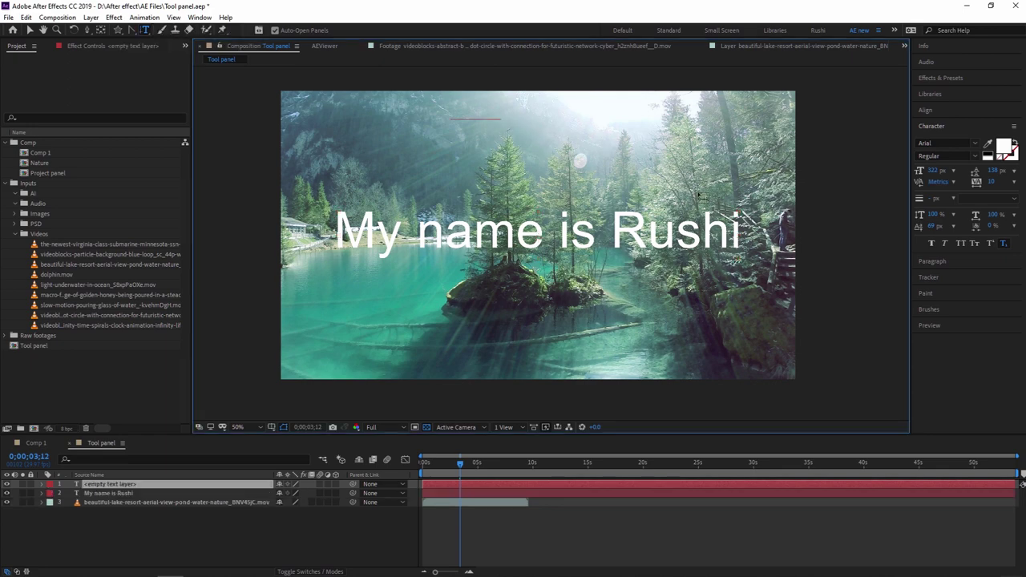
type("Hello")
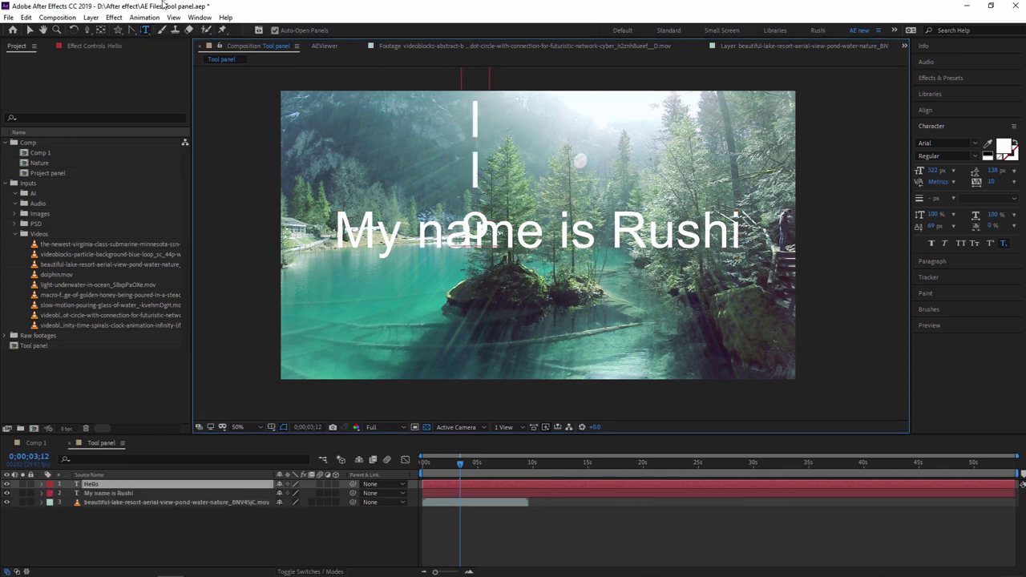
left_click(29, 30)
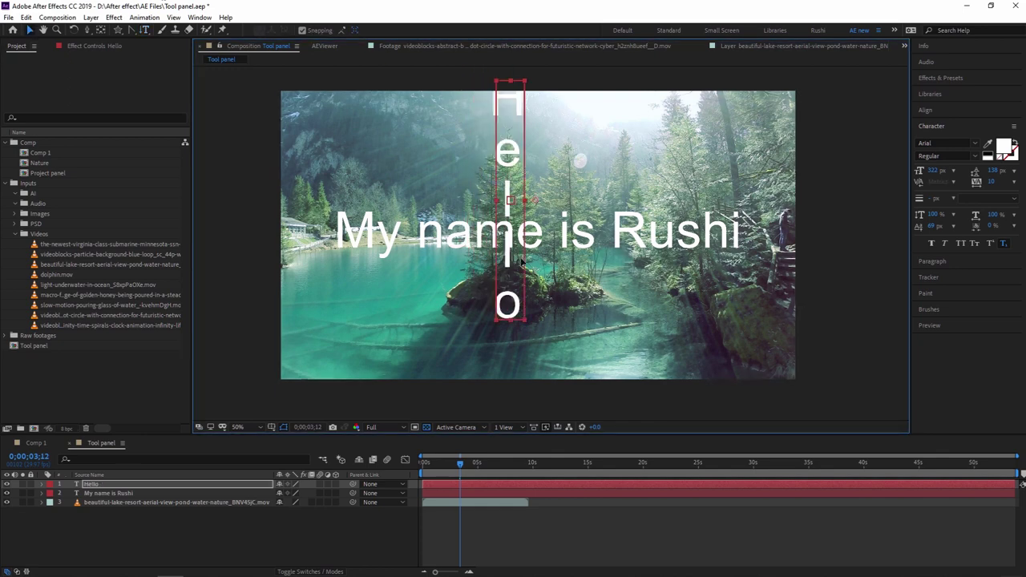
left_click_drag(521, 262, 770, 295)
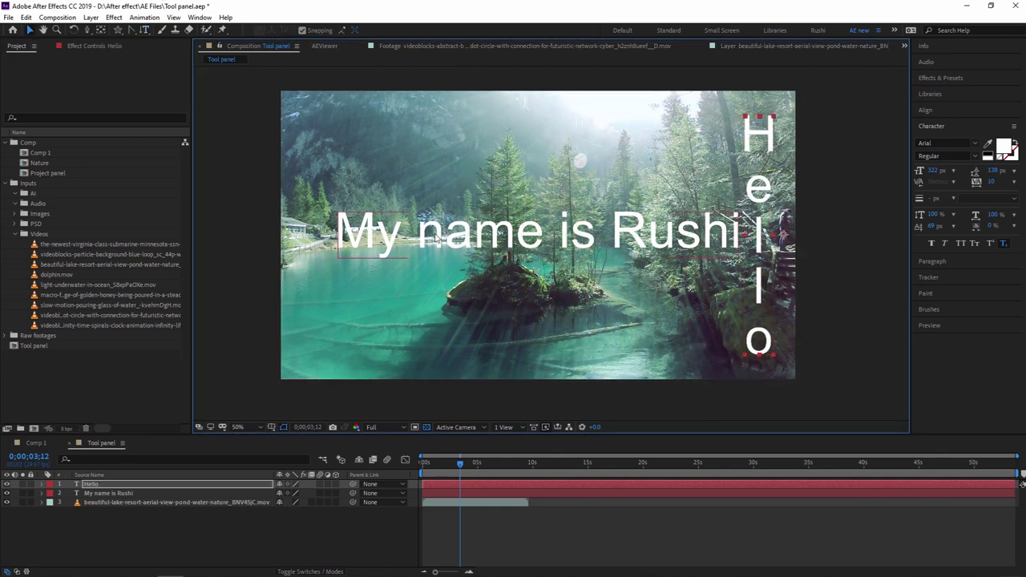
Shift the horizontal text and the vertical "Hello" text slightly left so that they stand apart.
mouse_move(510, 248)
left_mouse_down()
mouse_move(453, 249)
mouse_move(492, 247)
left_mouse_up()
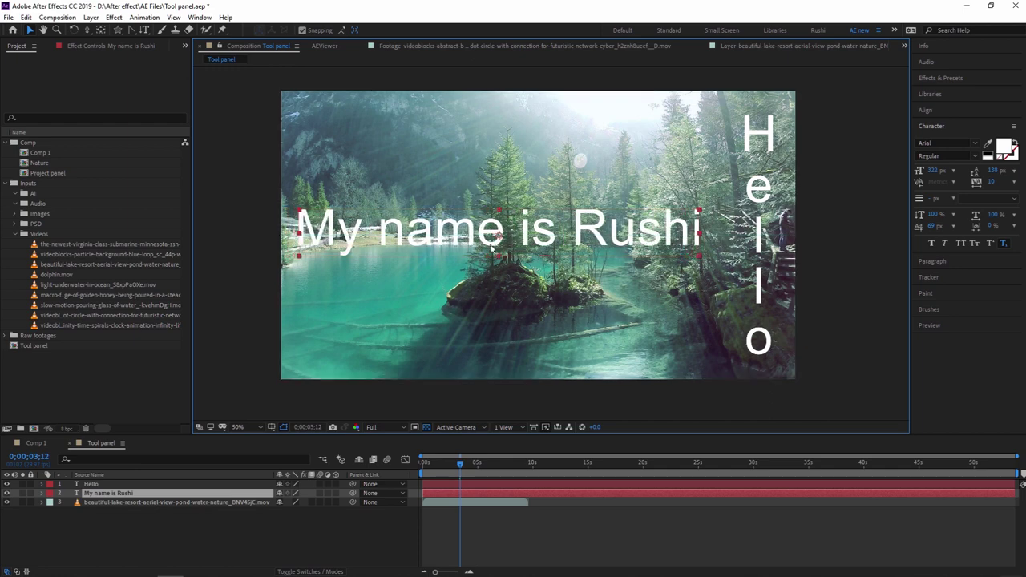
left_click_drag(761, 244, 748, 244)
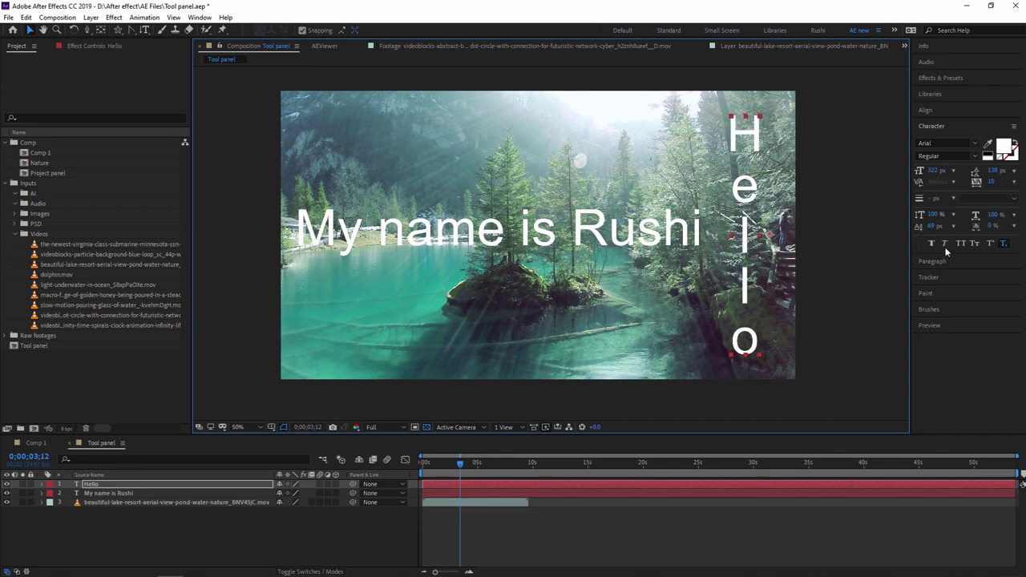
left_click(601, 232)
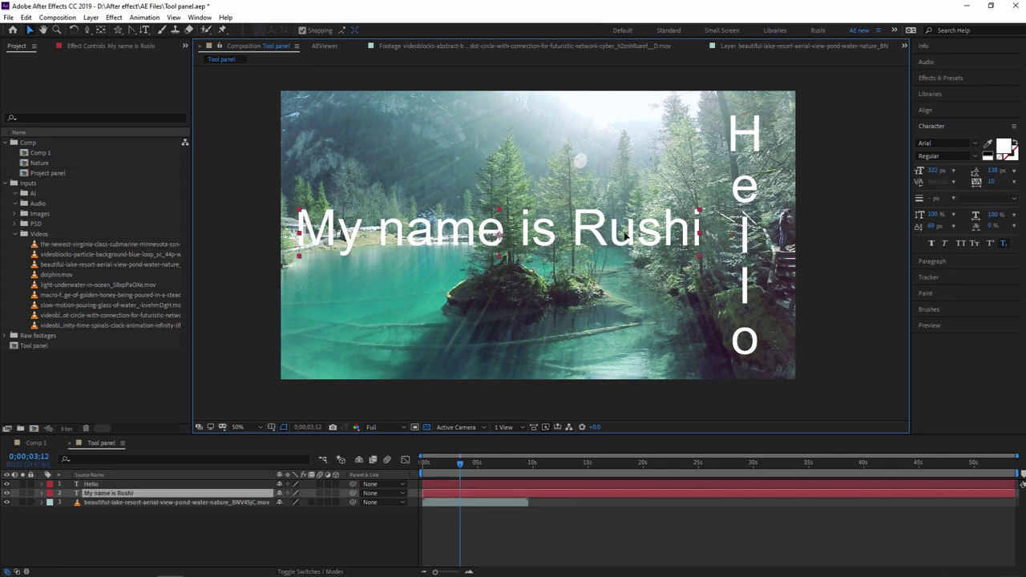
mouse_move(633, 232)
left_mouse_down()
mouse_move(622, 233)
mouse_move(631, 234)
left_mouse_up()
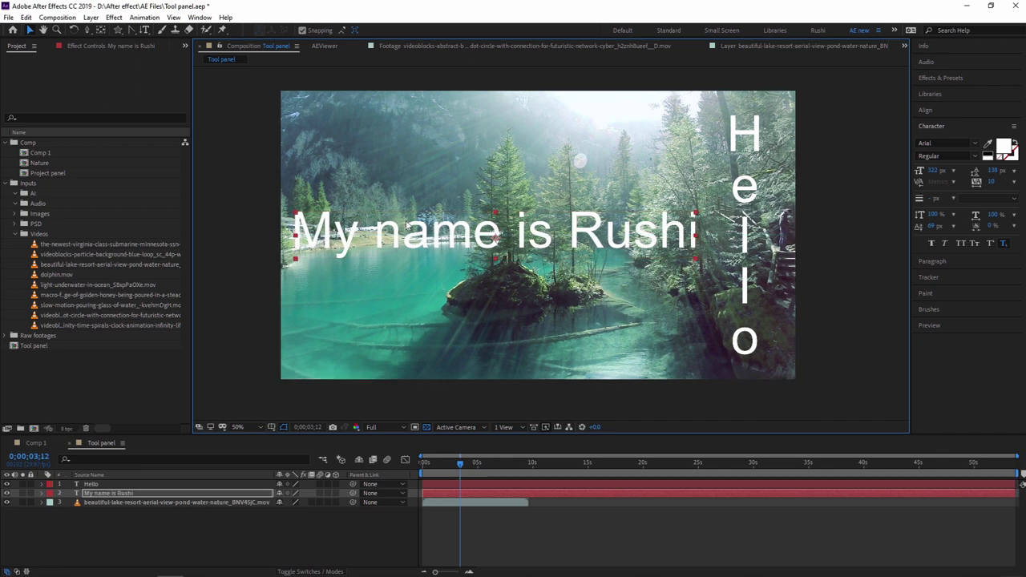
Create a new centred text layer with the presenter's first name and move it below the horizontal sentence.
left_click(116, 514)
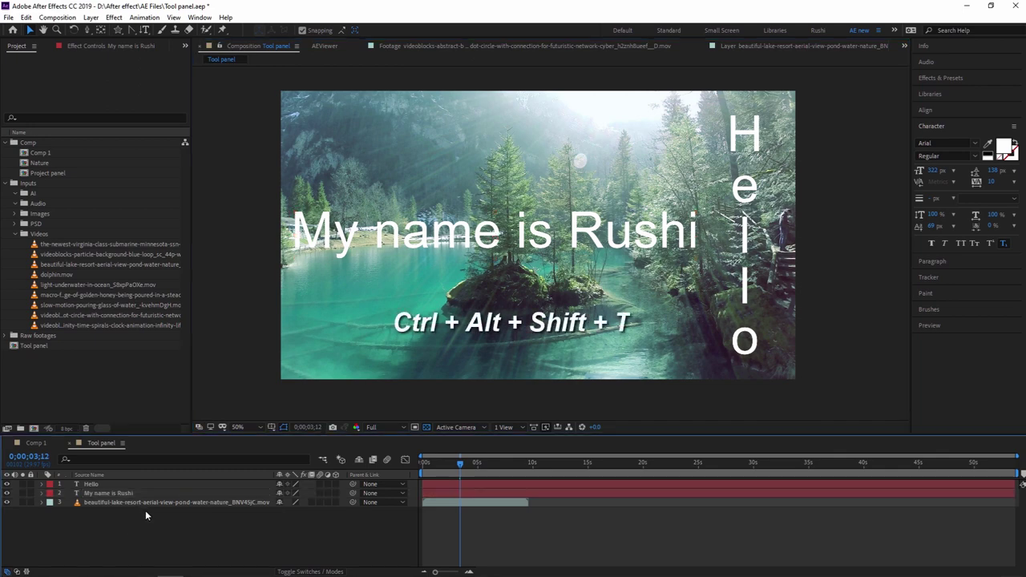
key("ctrl+alt+shift+t")
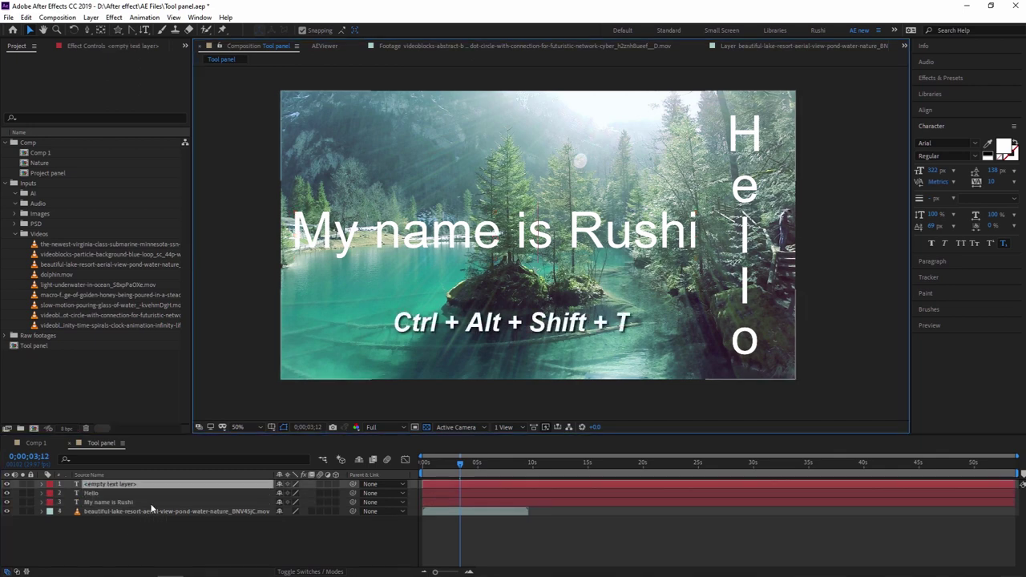
type("rushi")
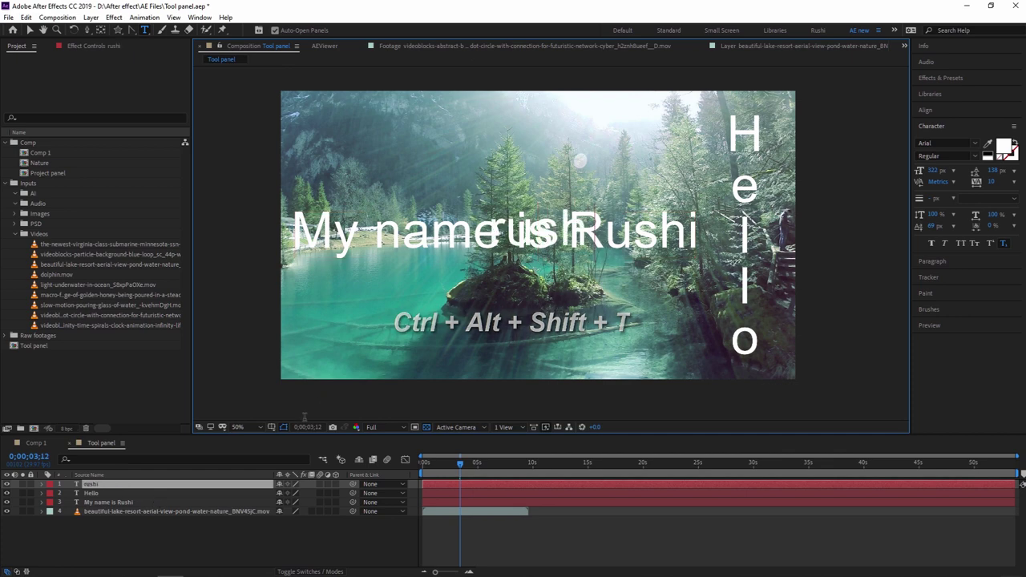
left_click(30, 30)
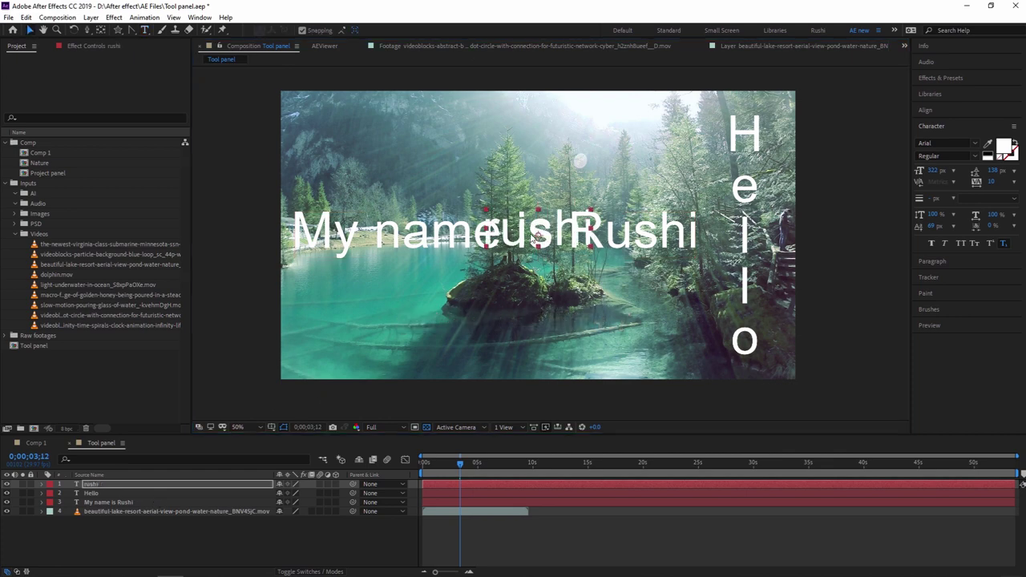
left_click_drag(521, 236, 515, 313)
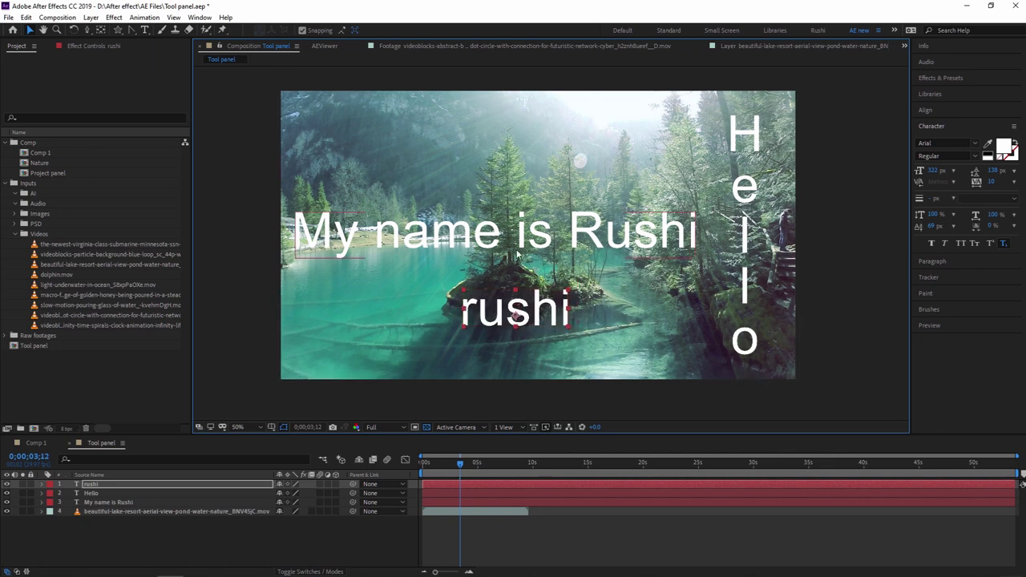
Delete all three text layers, keeping only the lake video layer in the composition.
left_click(92, 485)
key("Delete")
left_click(93, 485)
key("Delete")
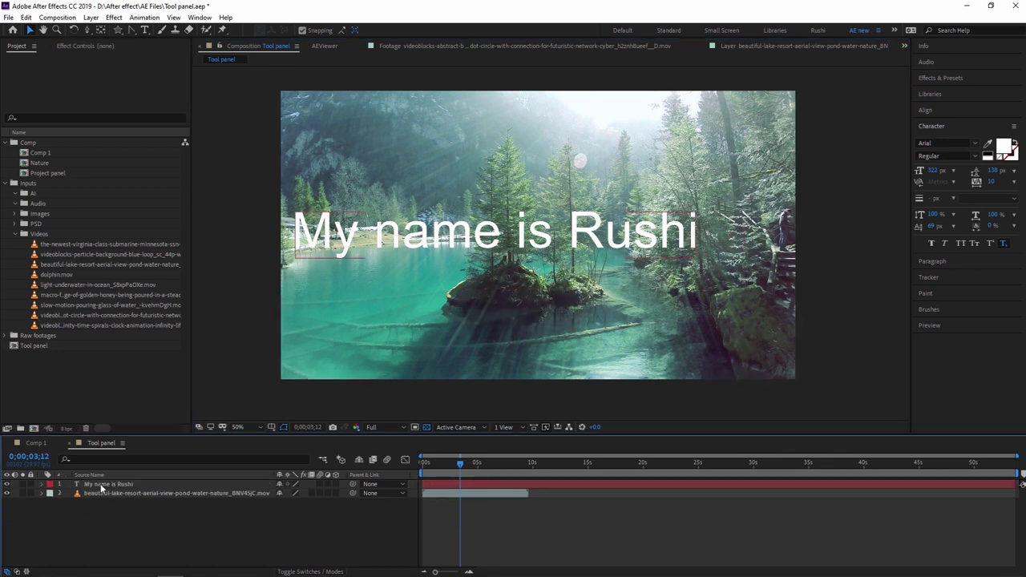
left_click(92, 485)
key("Delete")
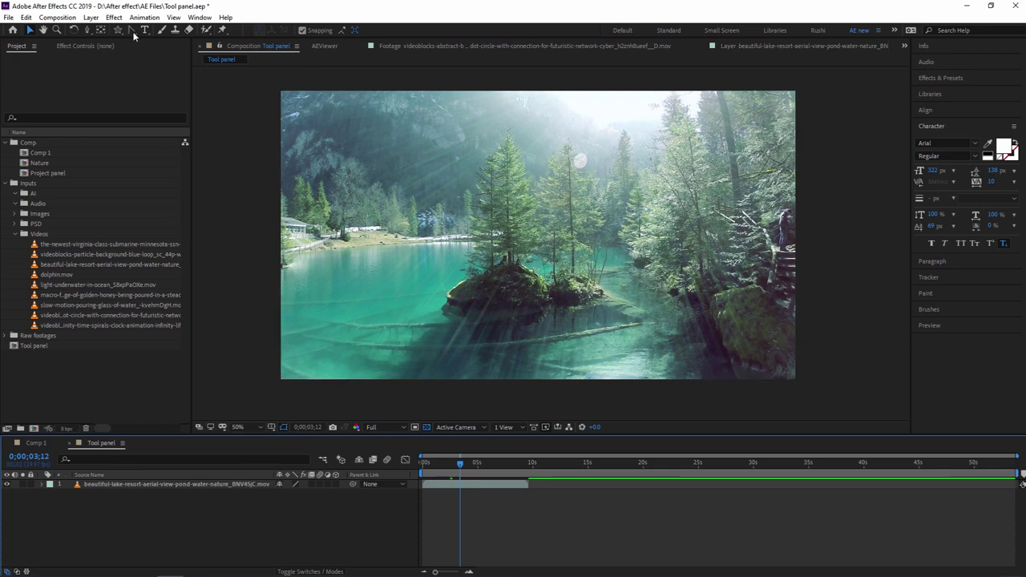